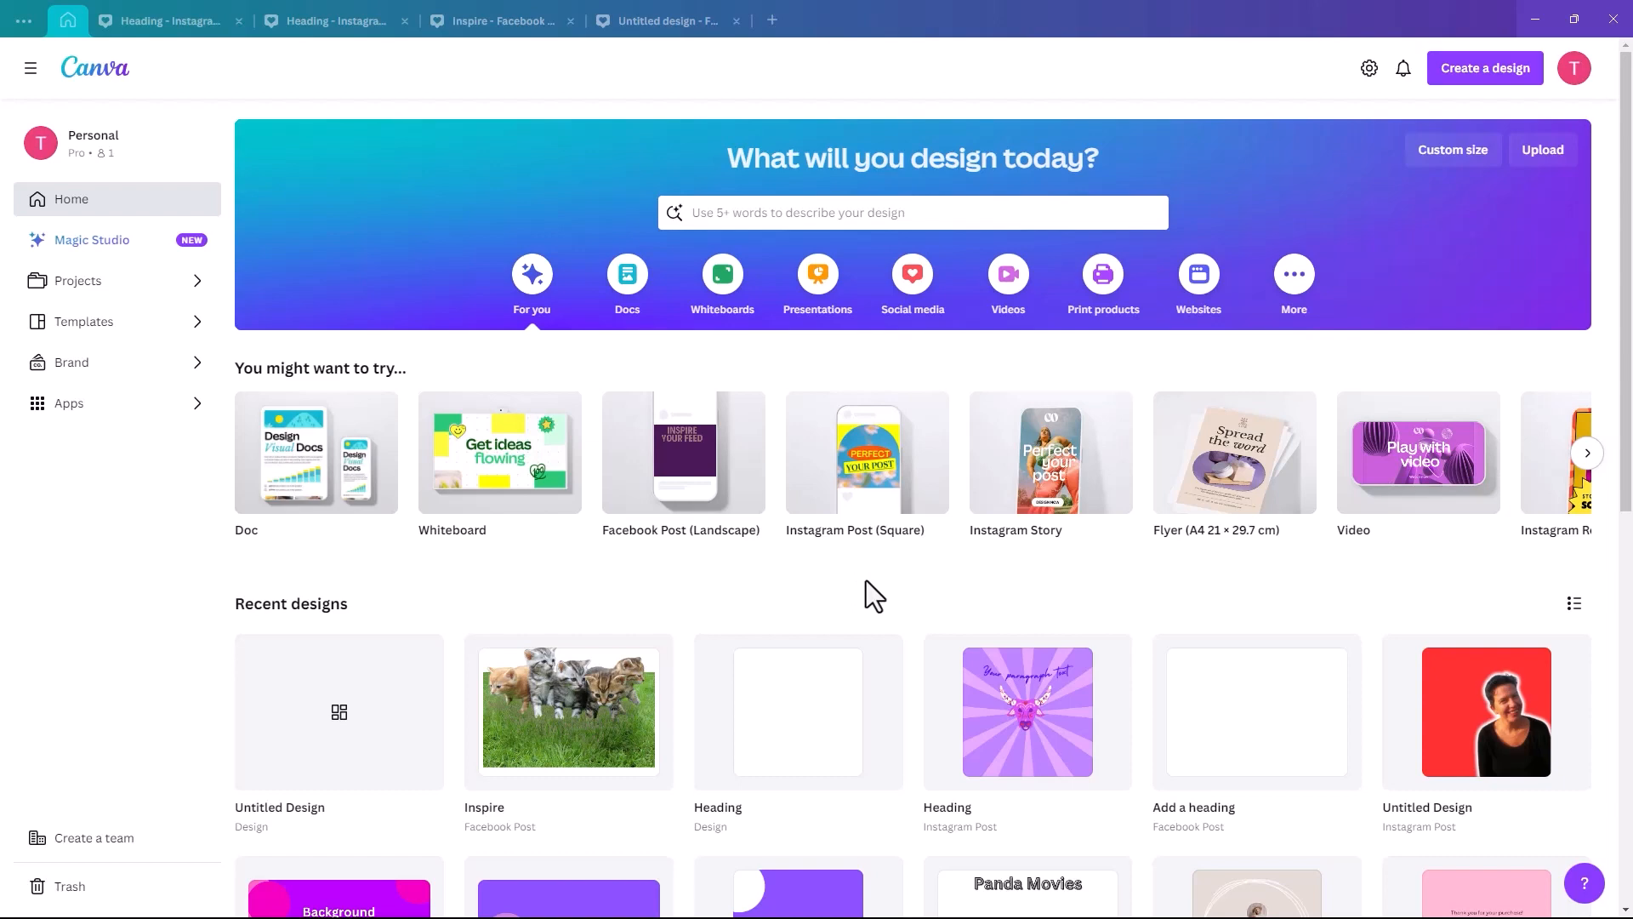
In the blank Facebook Post design, add the patchwork Christmas tree graphic, enlarge it and centre it on the page
mouse_move(877, 489)
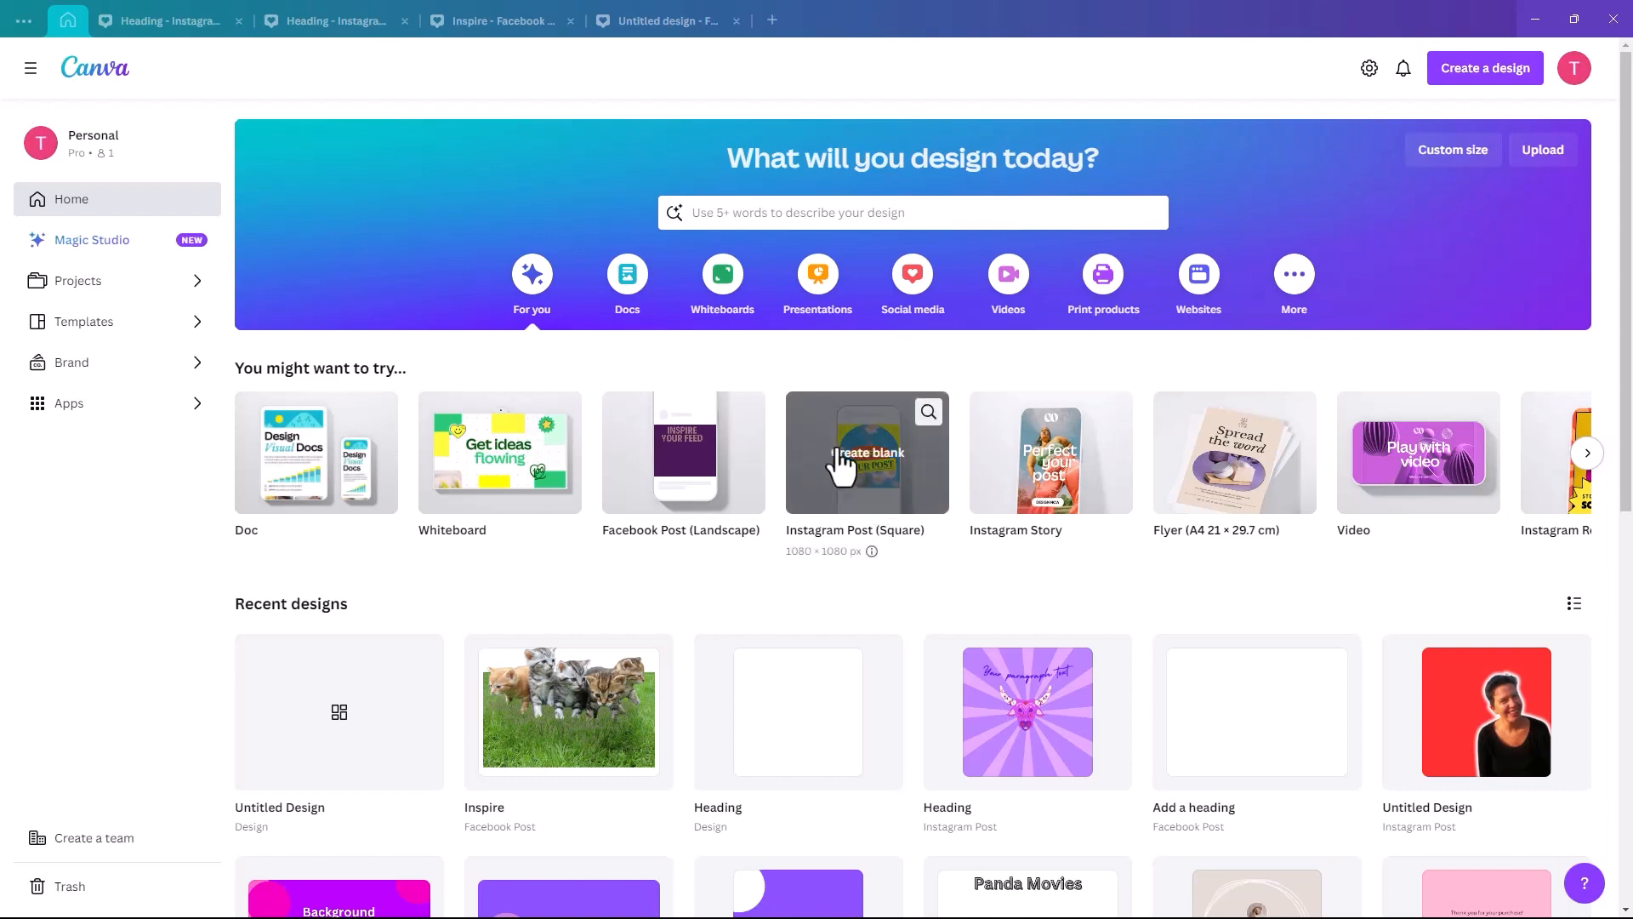
left_click(843, 465)
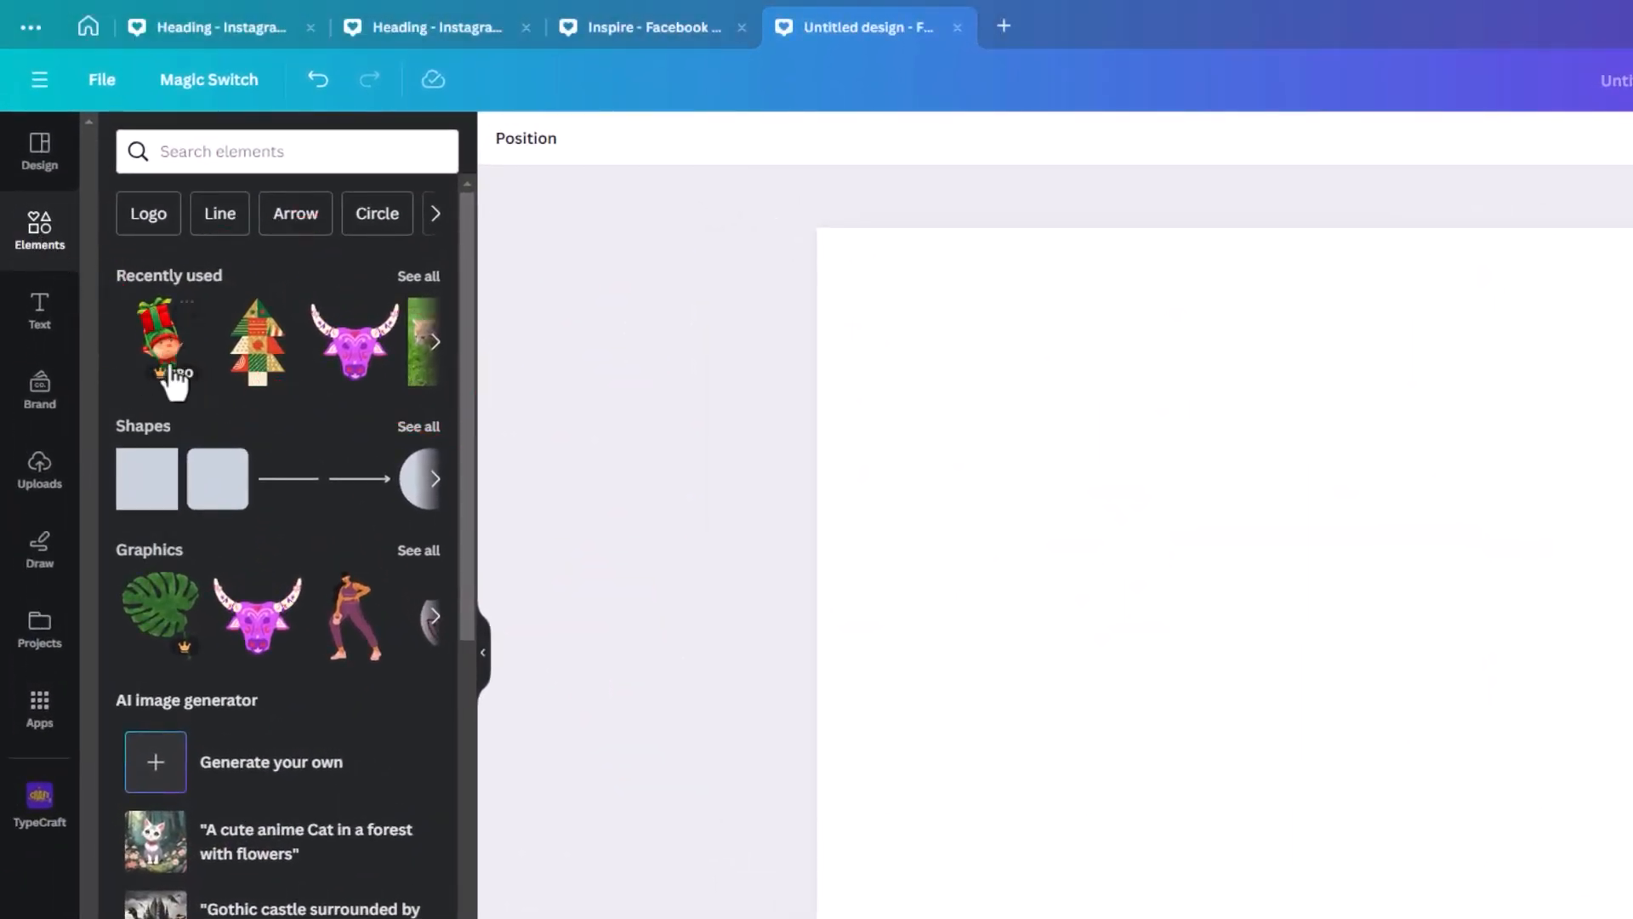
mouse_move(146, 349)
mouse_move(256, 361)
left_click(256, 370)
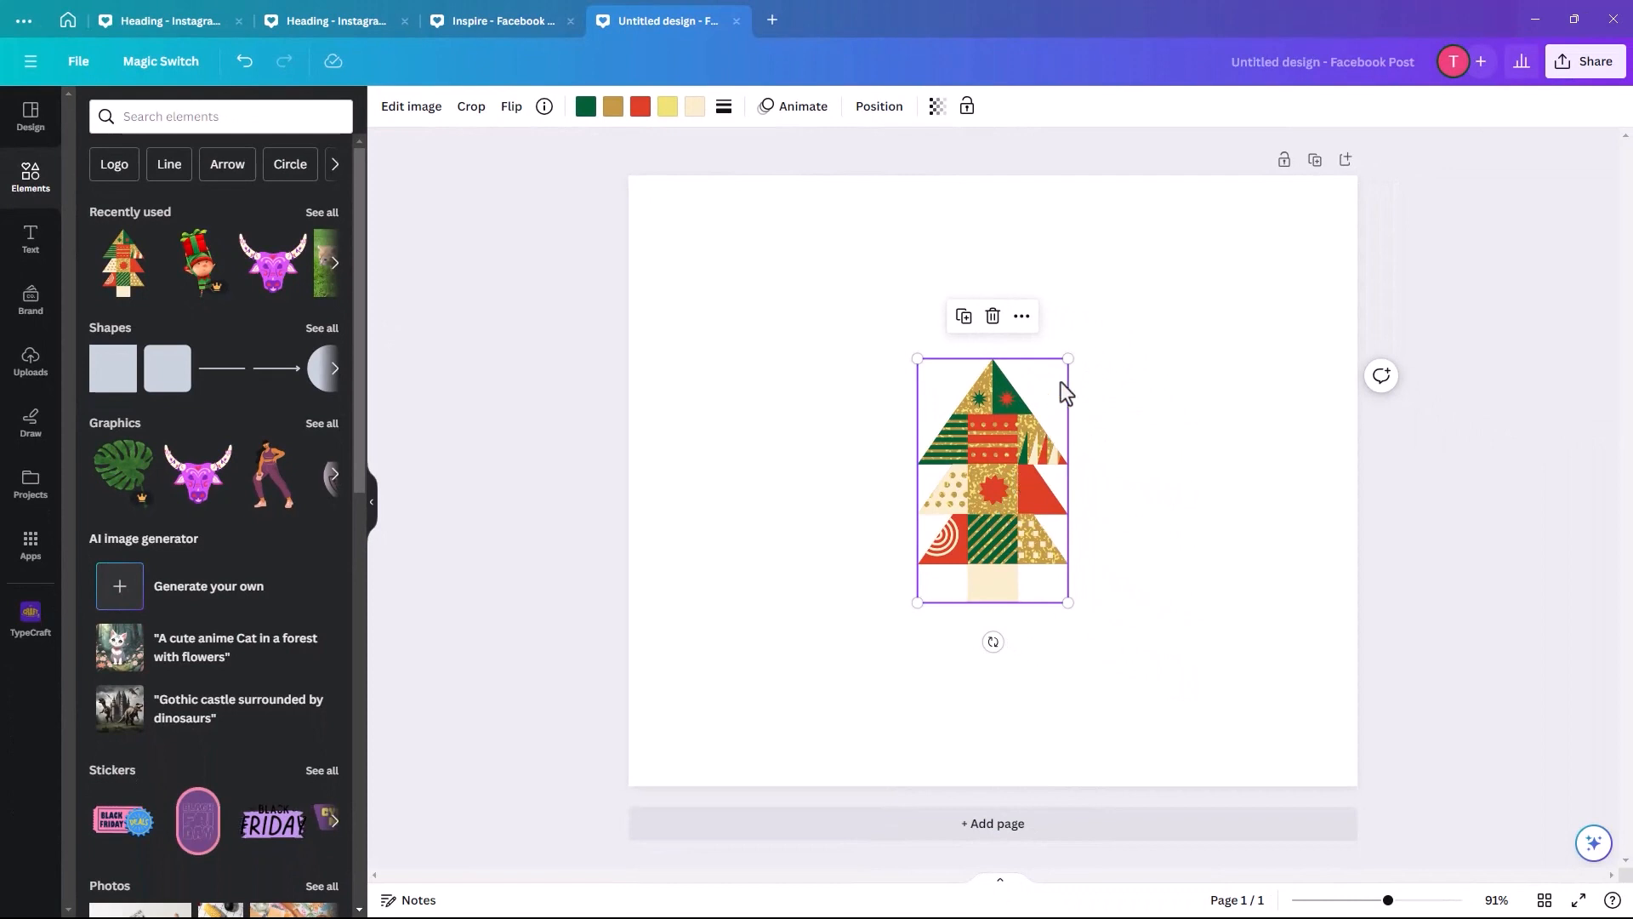
left_click_drag(1069, 358, 1170, 255)
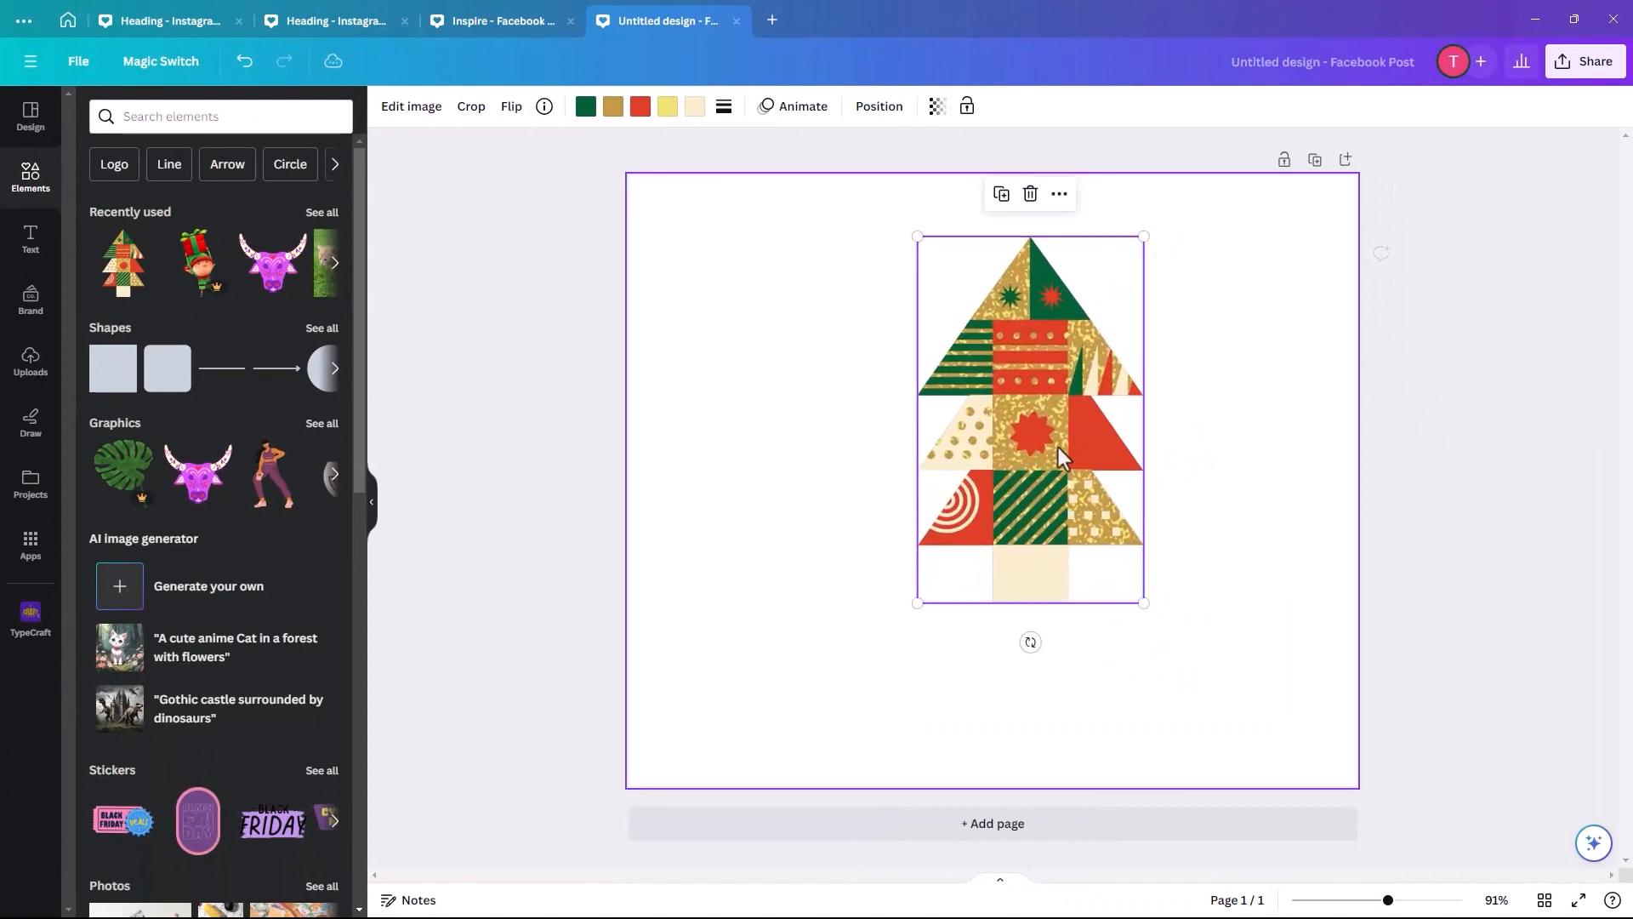
left_click_drag(1052, 438, 1010, 507)
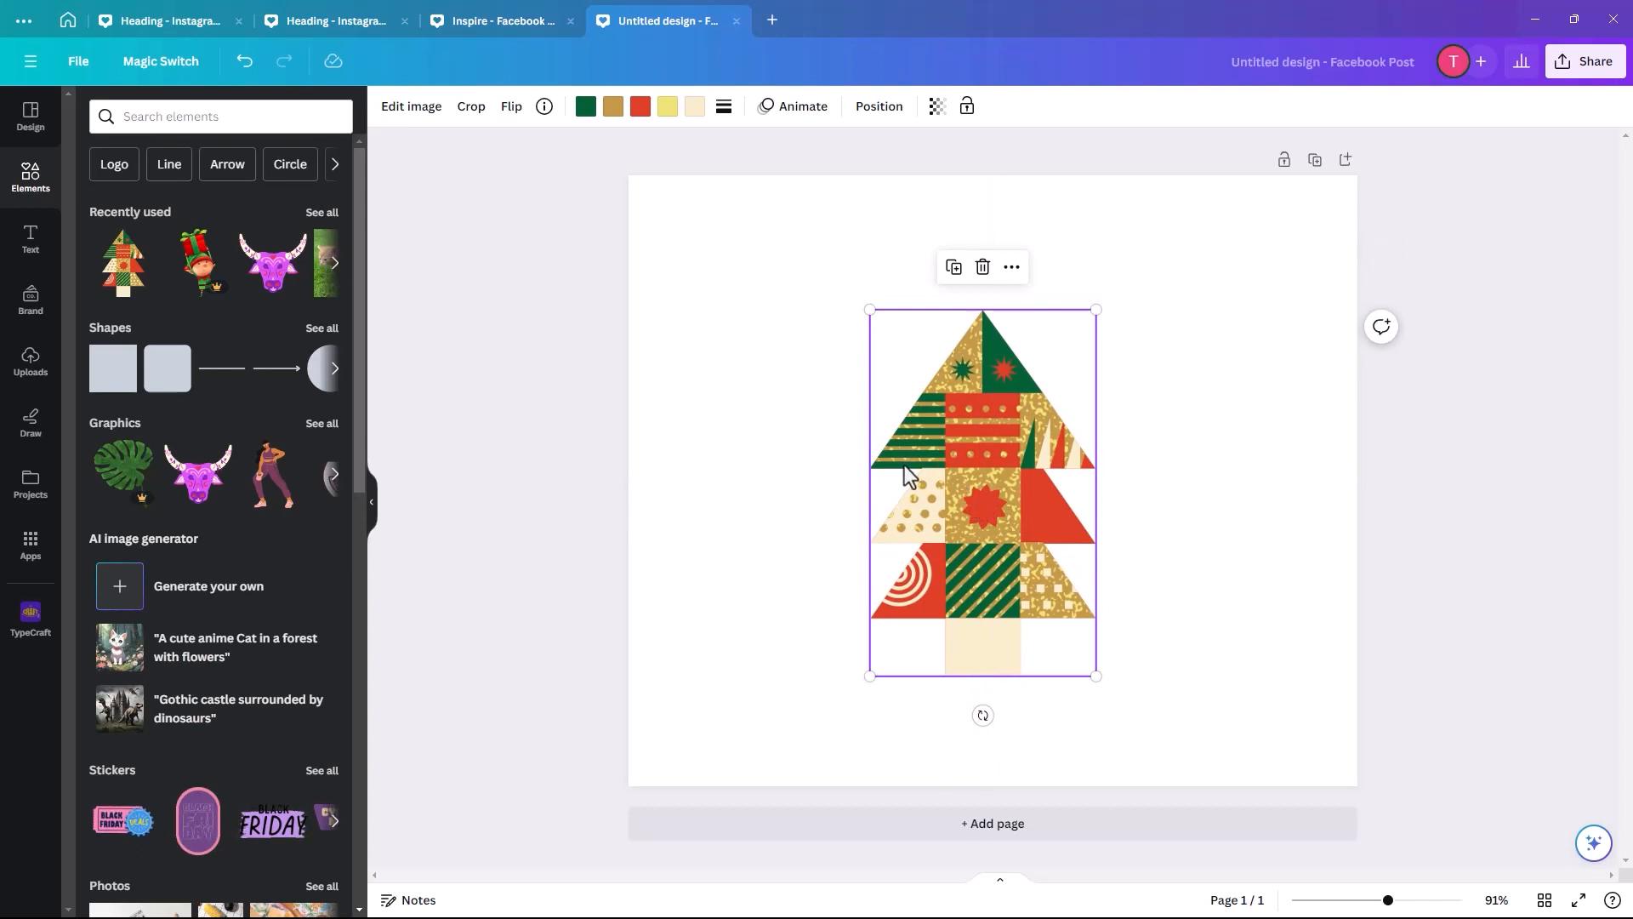
Recolour the tree graphic, changing its yellow to light turquoise and its dark green to violet
left_click(667, 115)
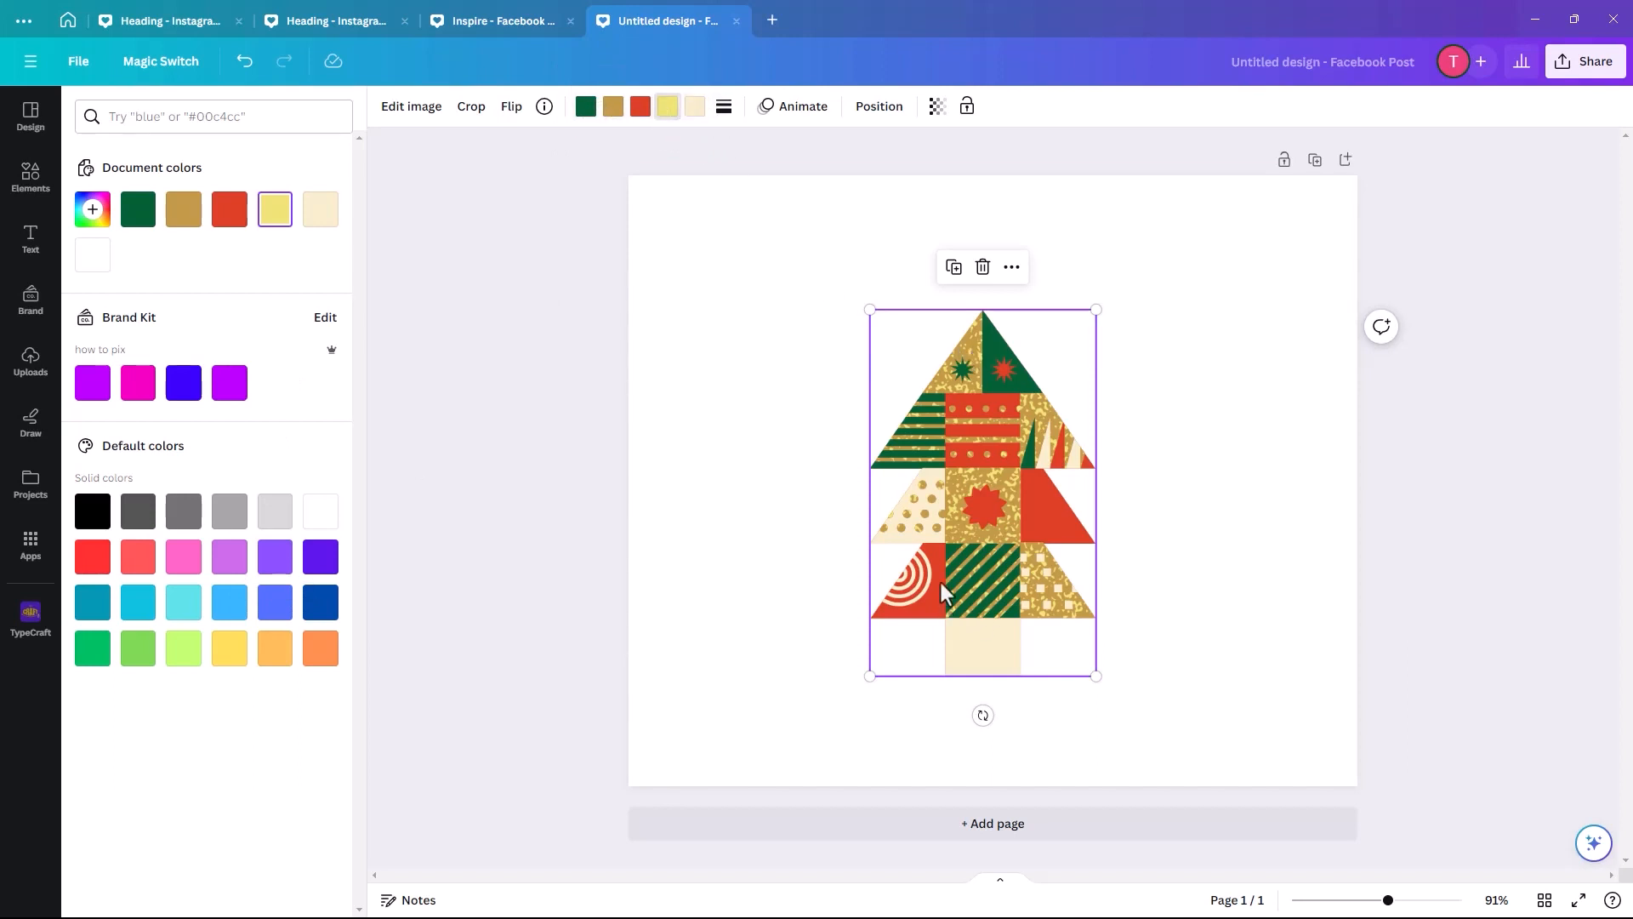
left_click(669, 108)
left_click(183, 611)
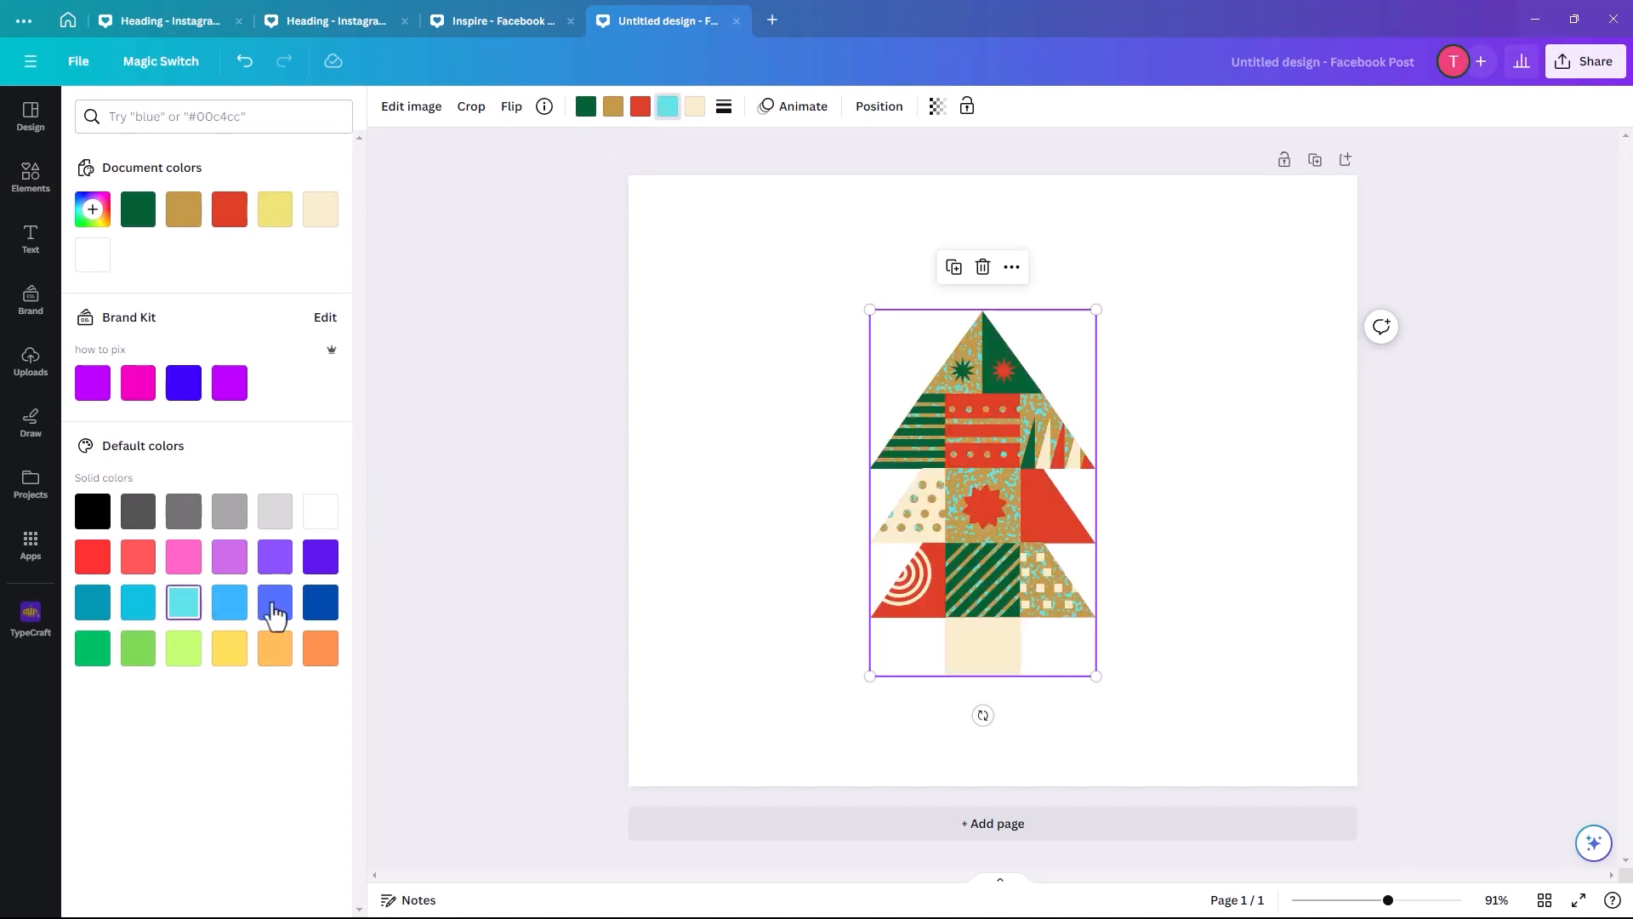
left_click(584, 120)
left_click(320, 557)
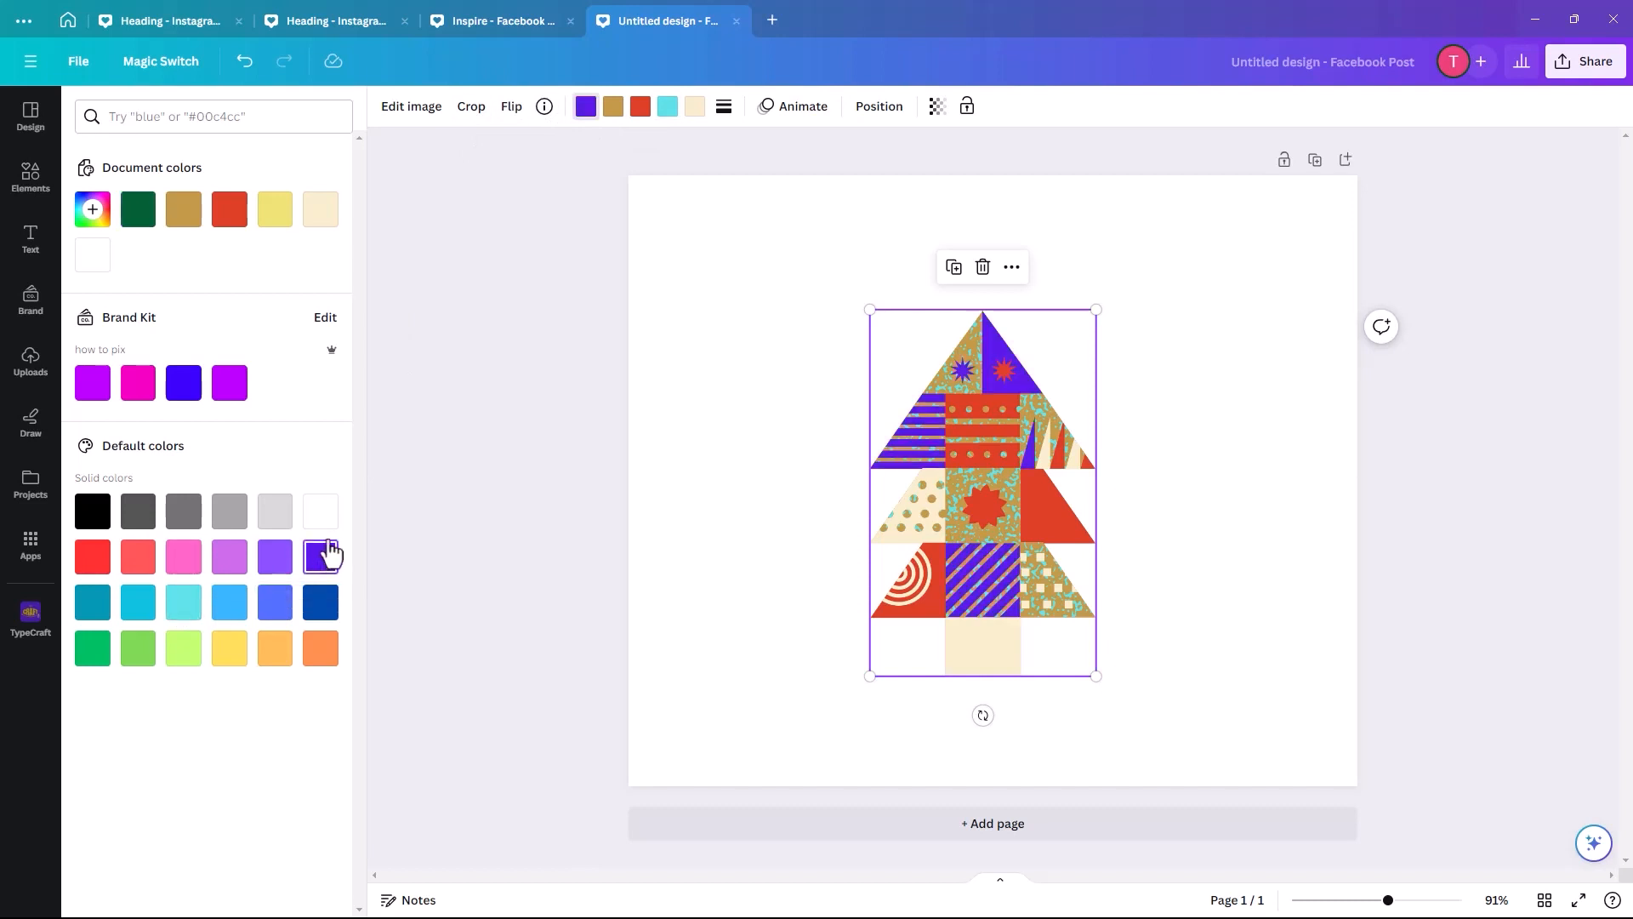
left_click(423, 111)
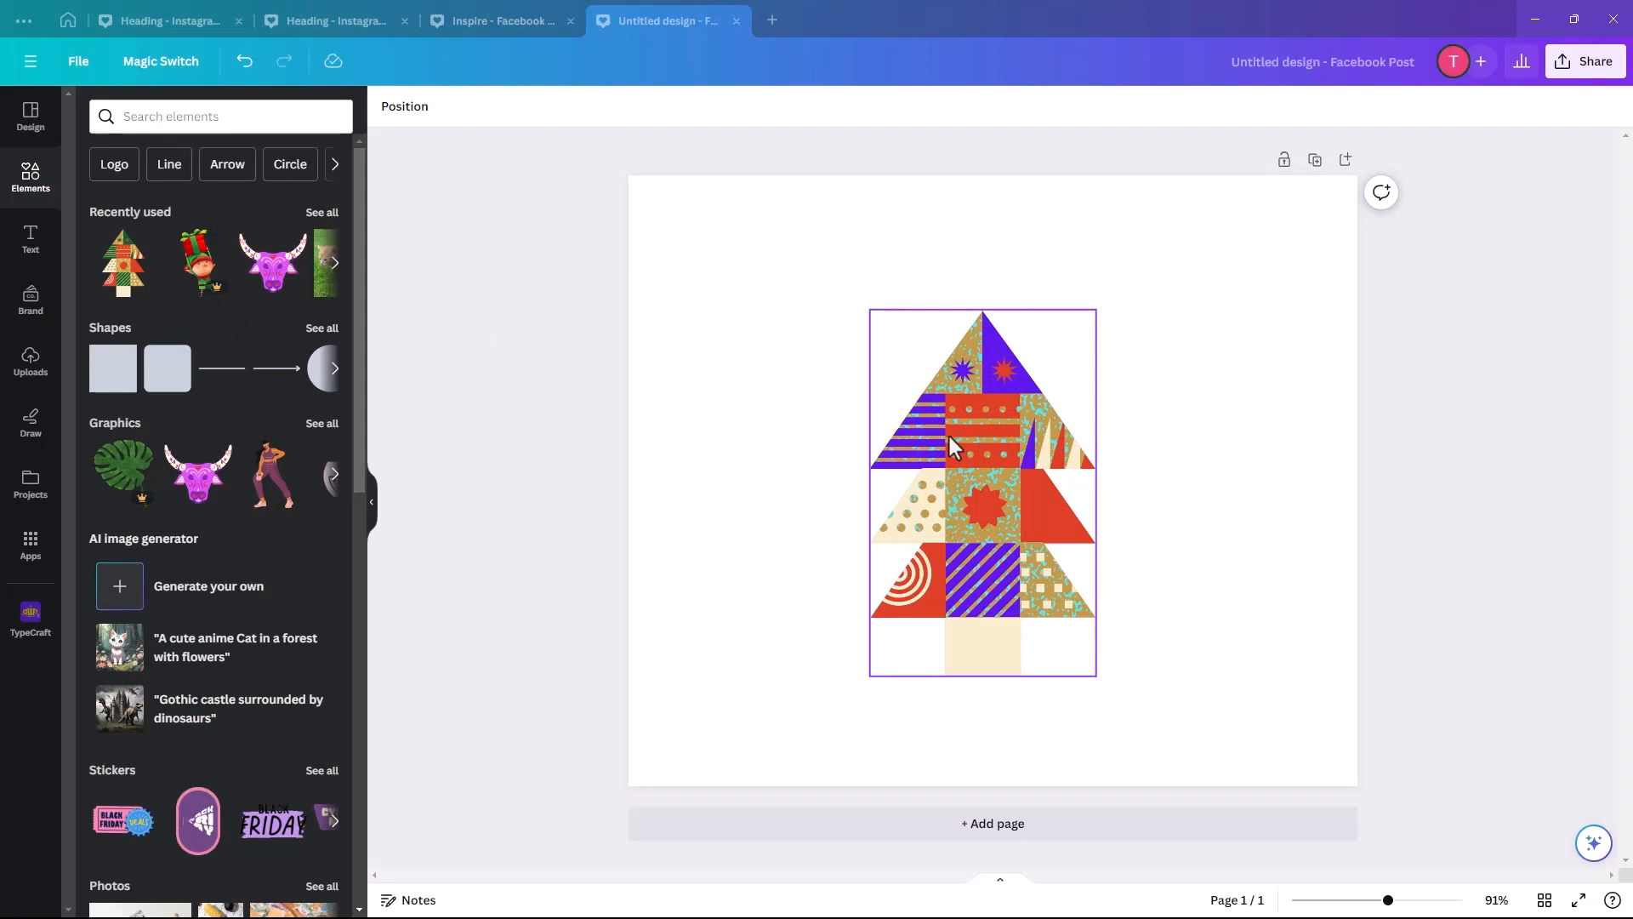
Move the tree to the right side of the page and place the elf carrying a red gift on the left
left_click_drag(954, 441, 1174, 372)
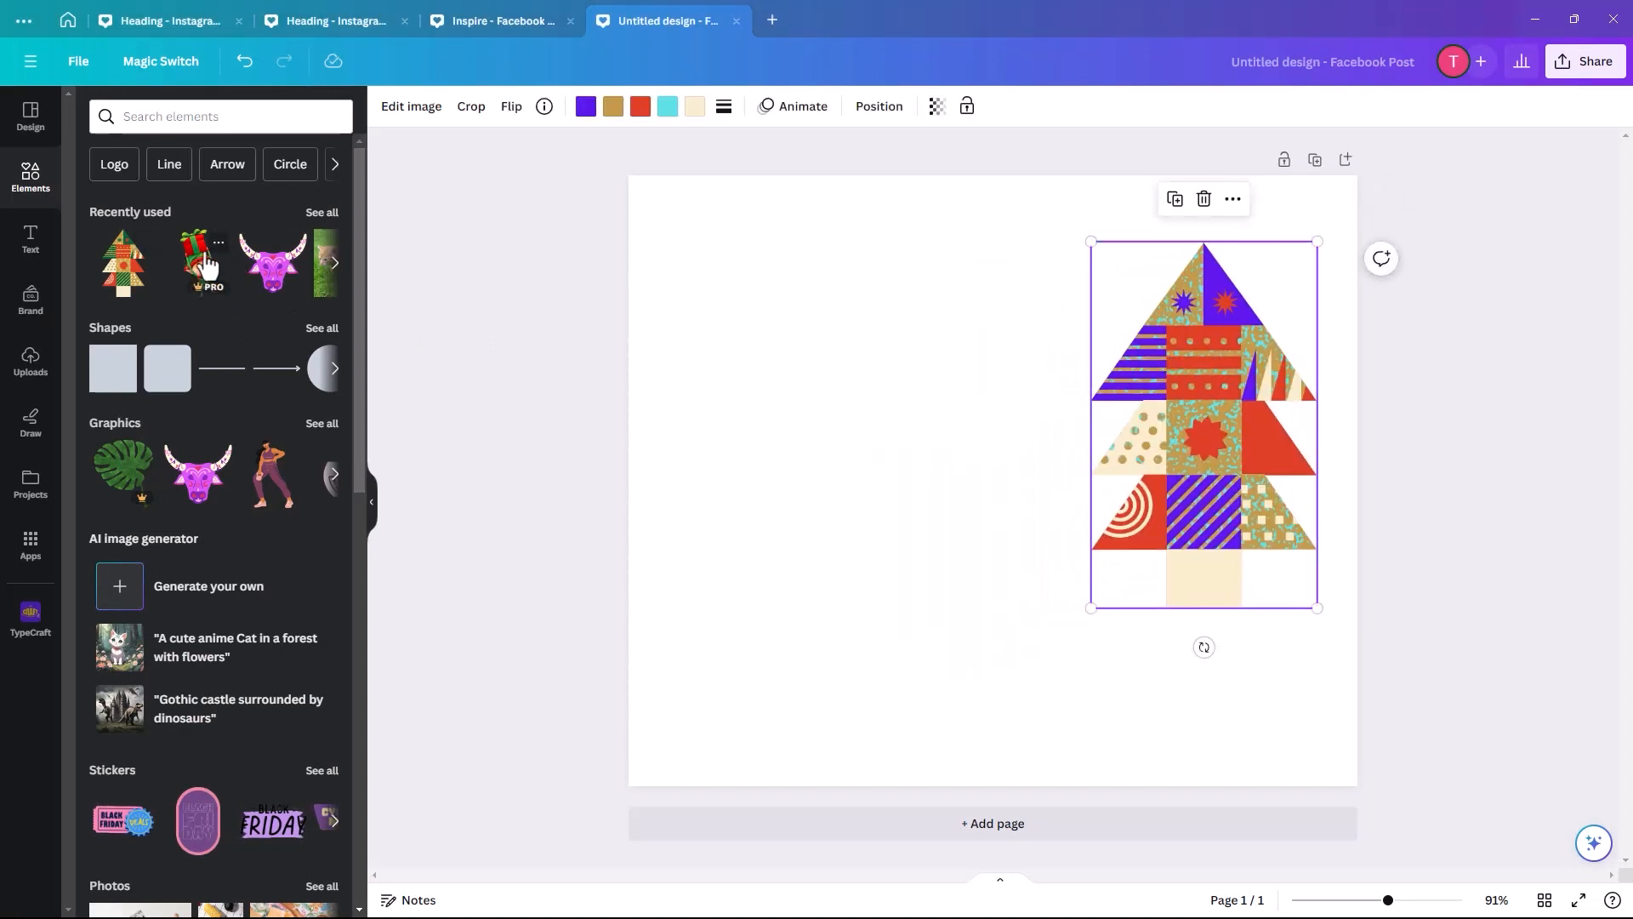
left_click(204, 266)
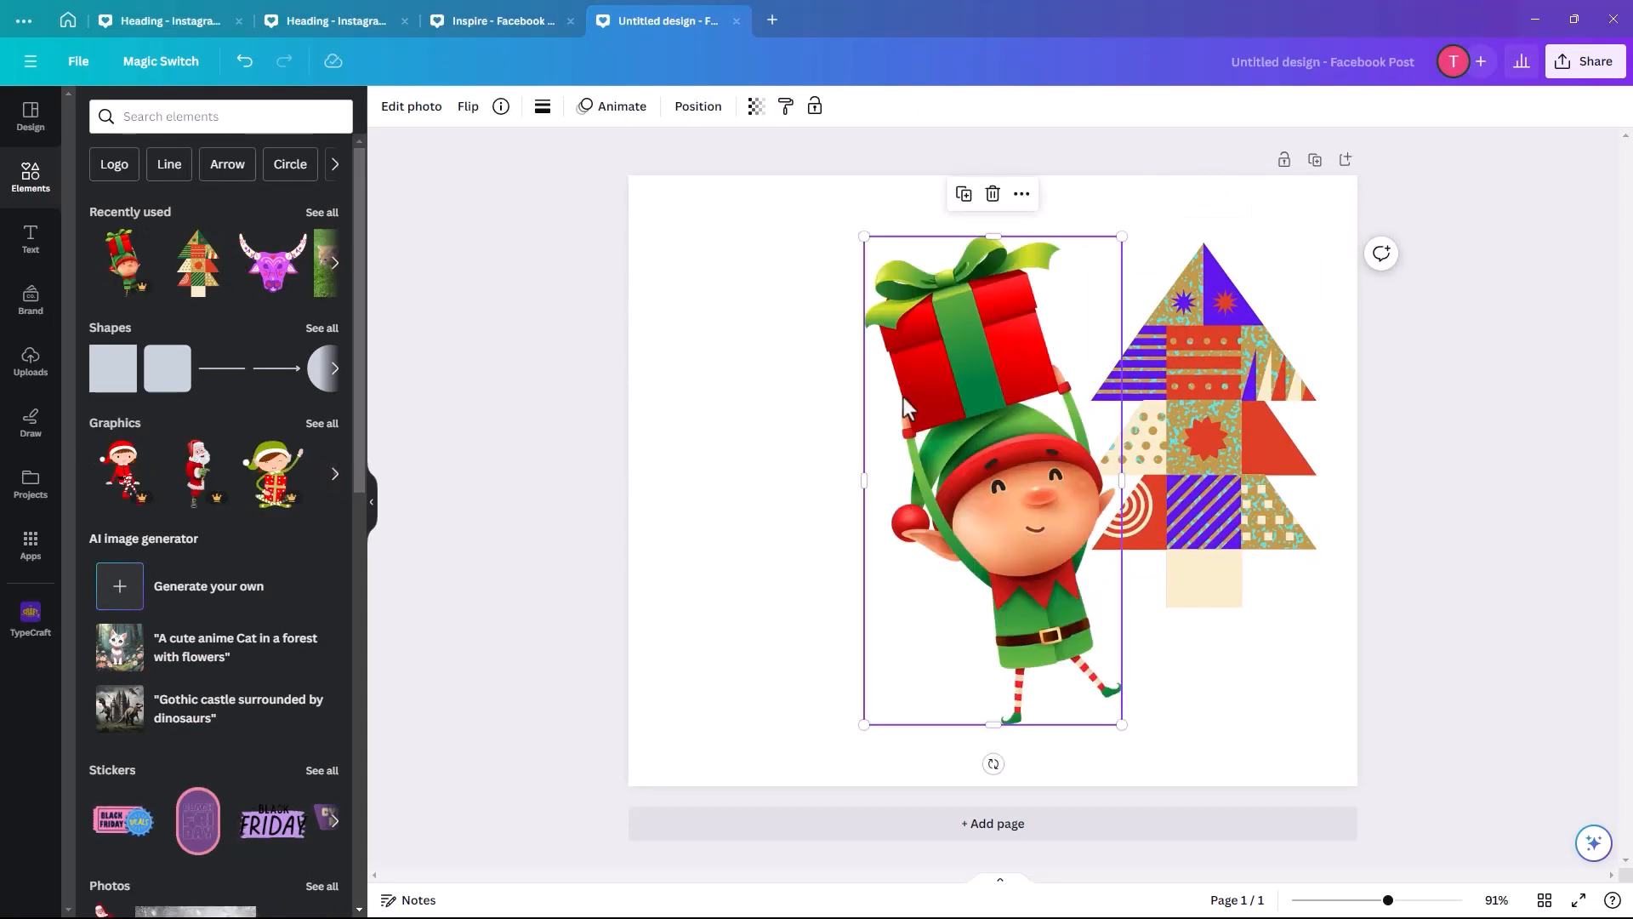
left_click_drag(903, 396, 729, 401)
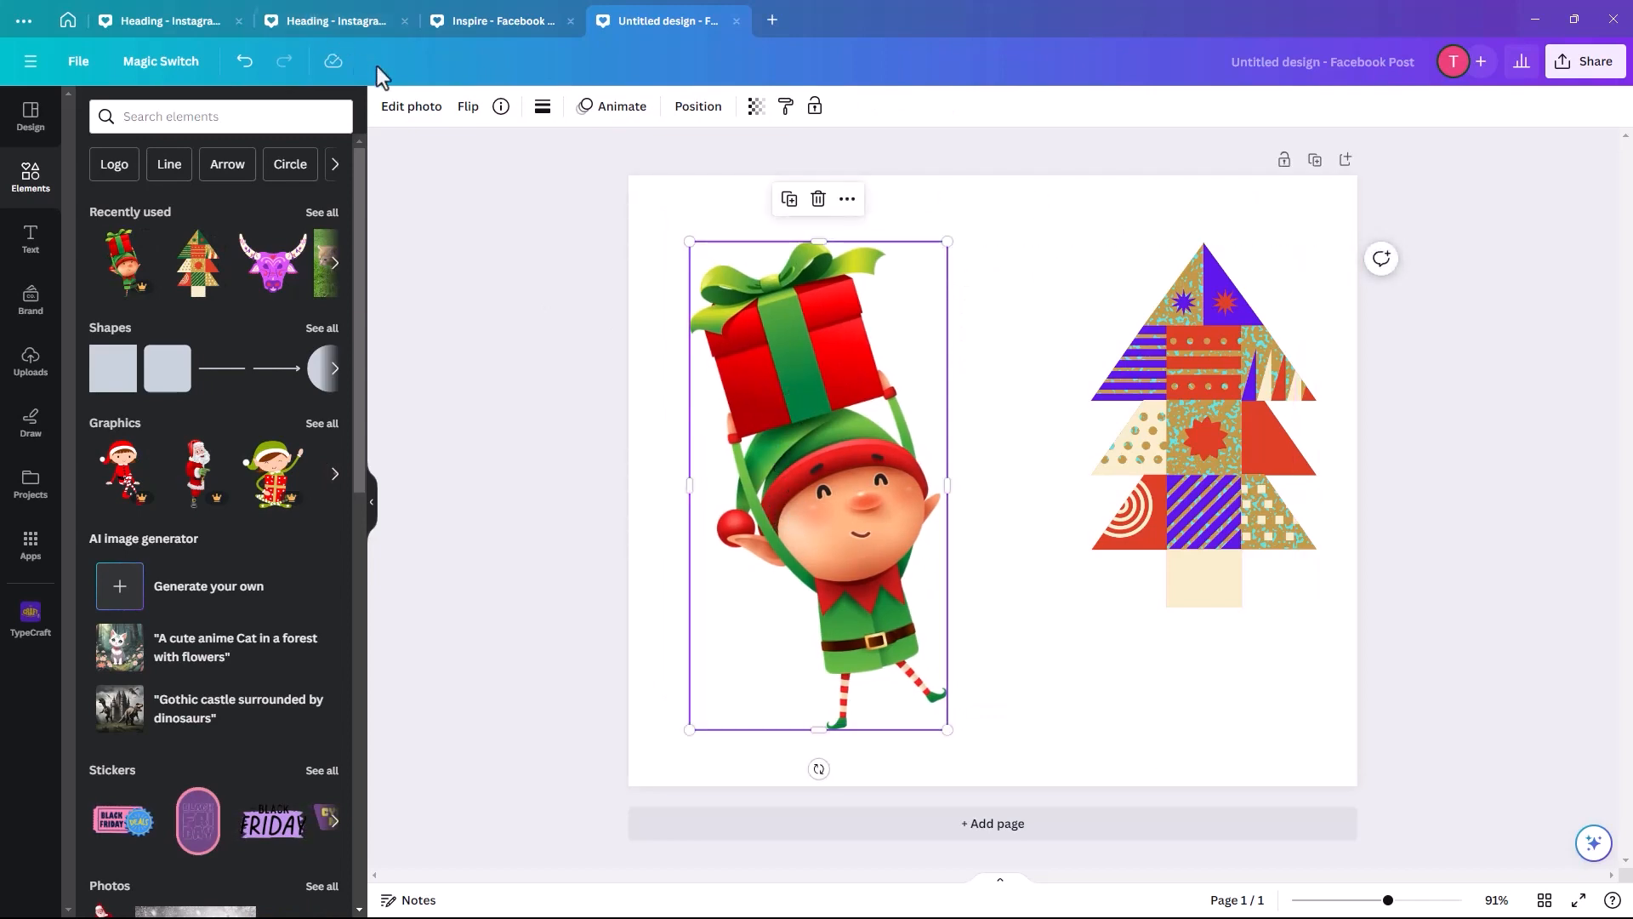
Erase the elf's left-hand leg in the picture using Magic Eraser with a brush size of 39
left_click(409, 119)
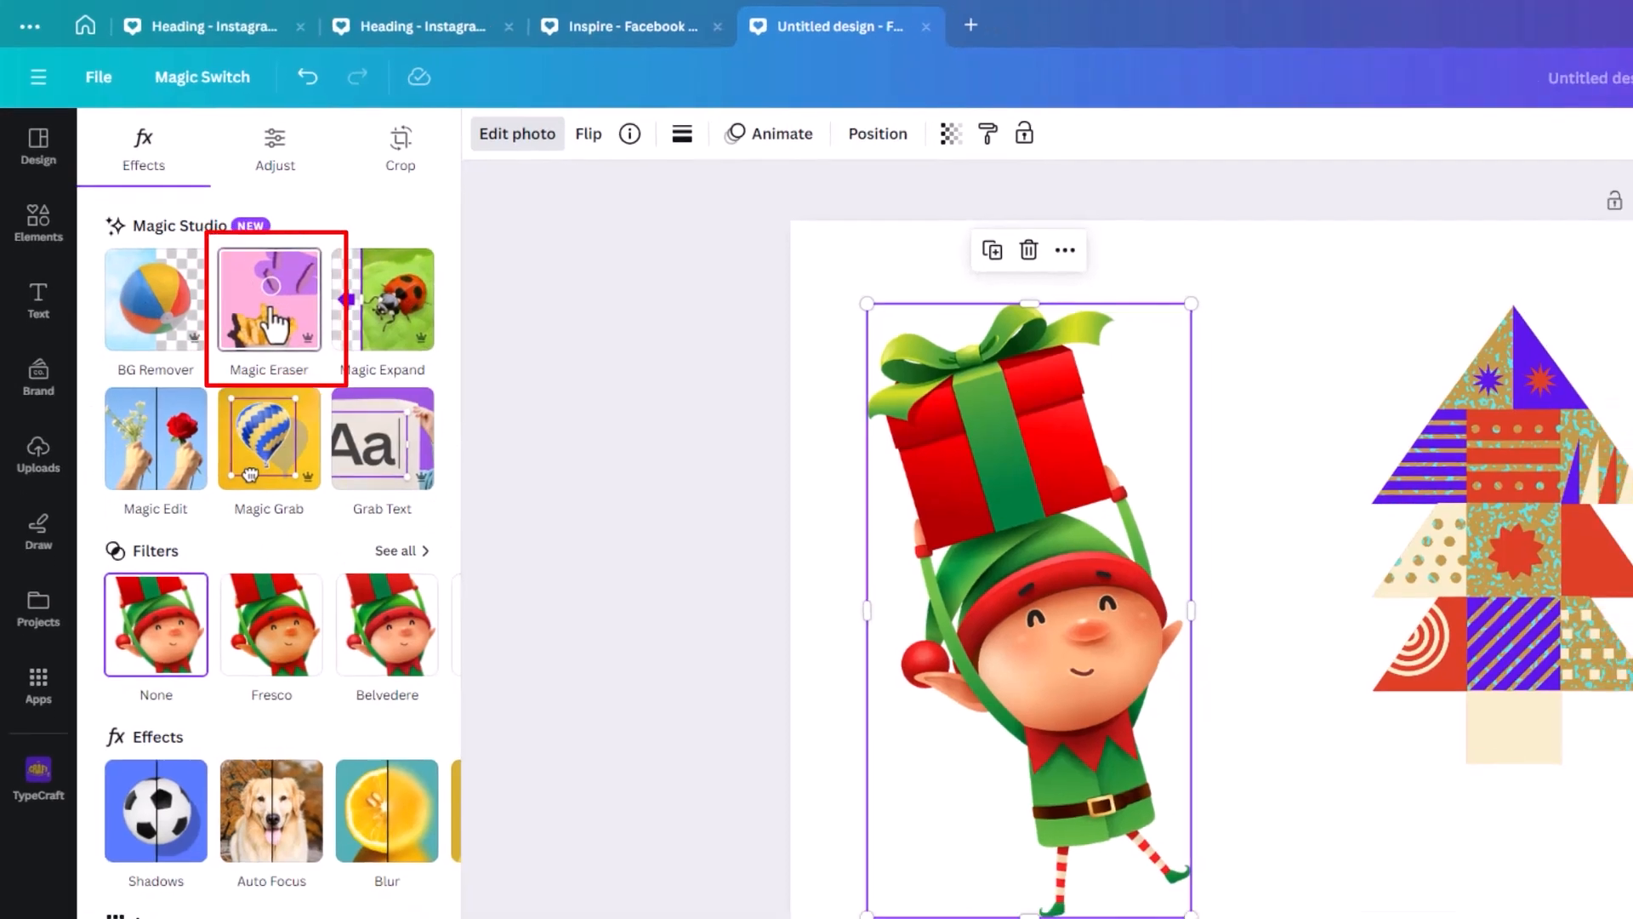
left_click(283, 332)
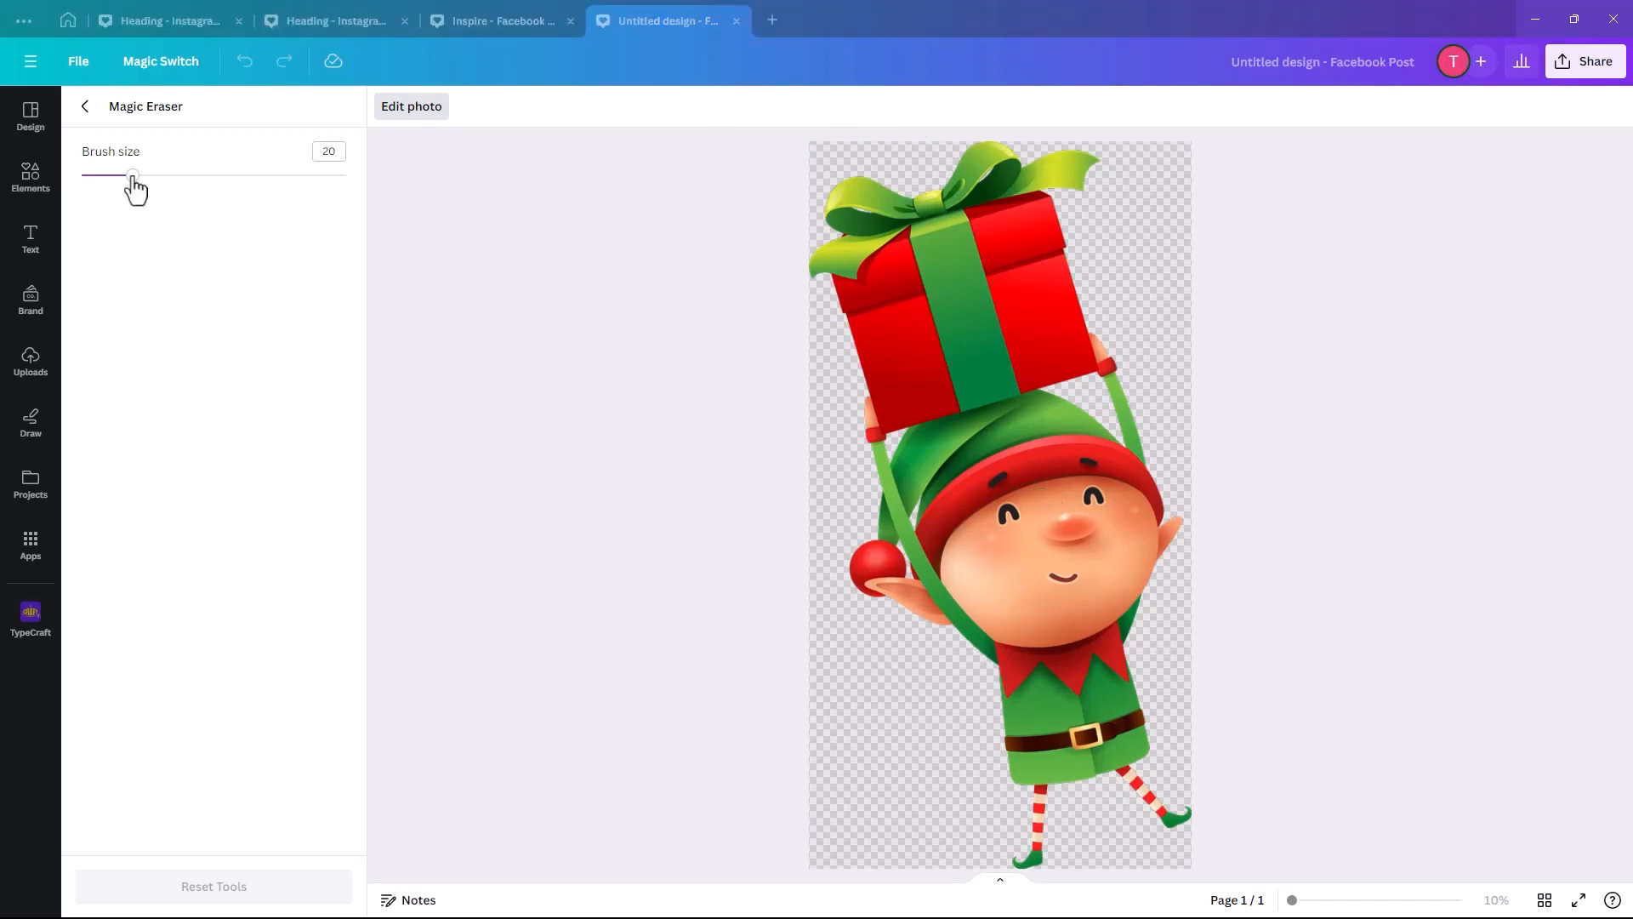
left_click_drag(133, 175, 182, 175)
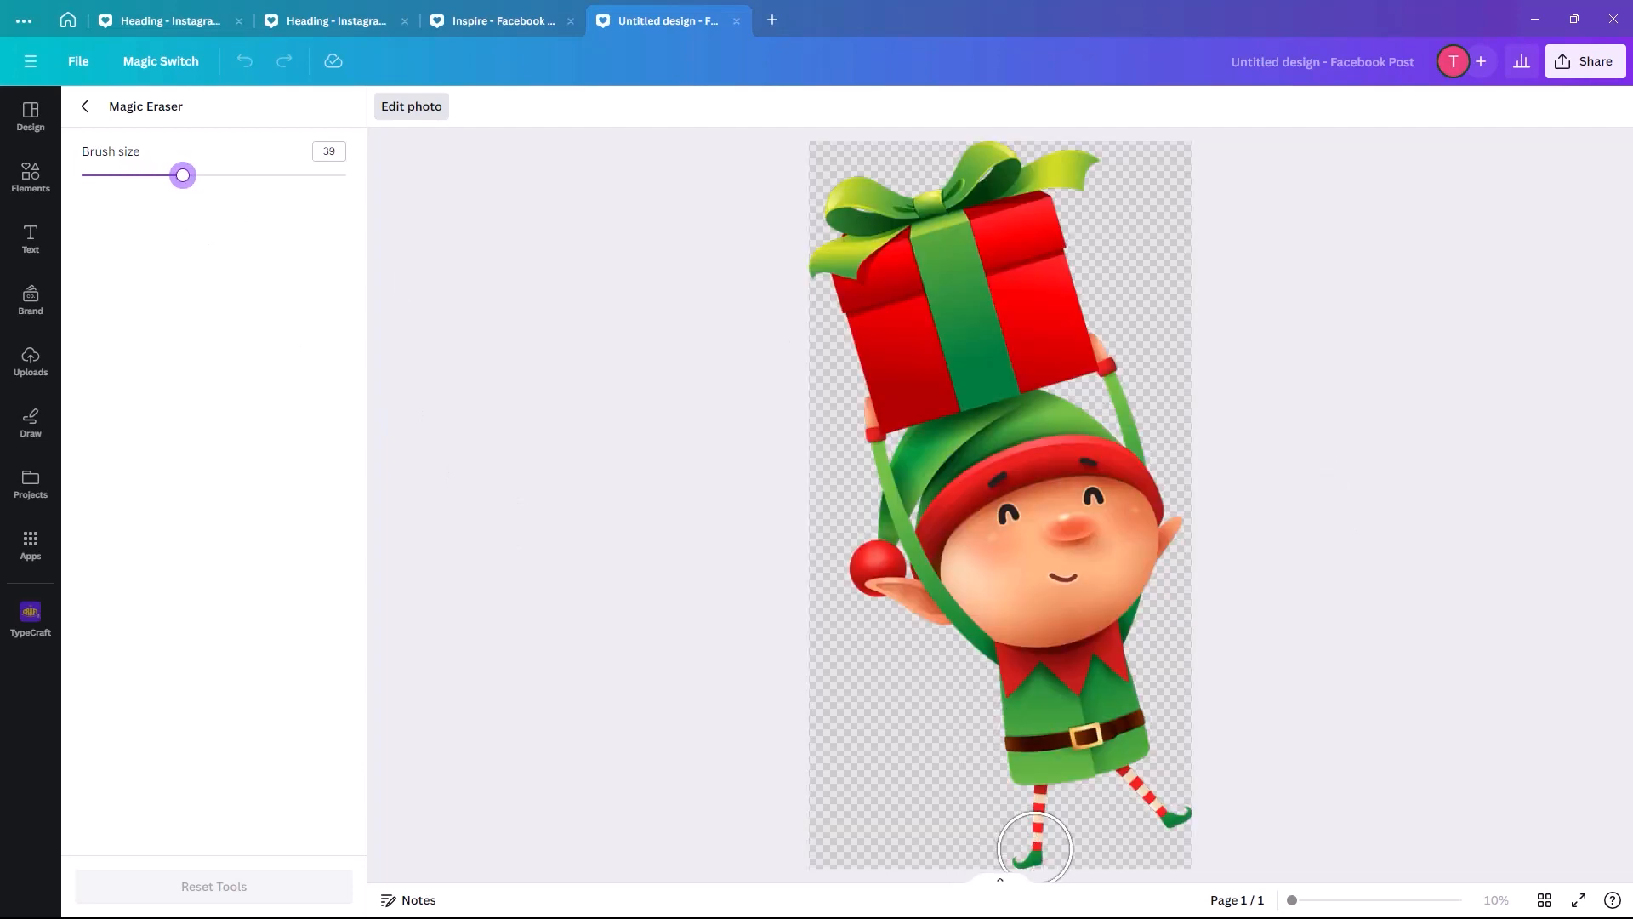
mouse_move(1044, 820)
left_mouse_down()
mouse_move(1041, 838)
mouse_move(1004, 842)
left_mouse_up()
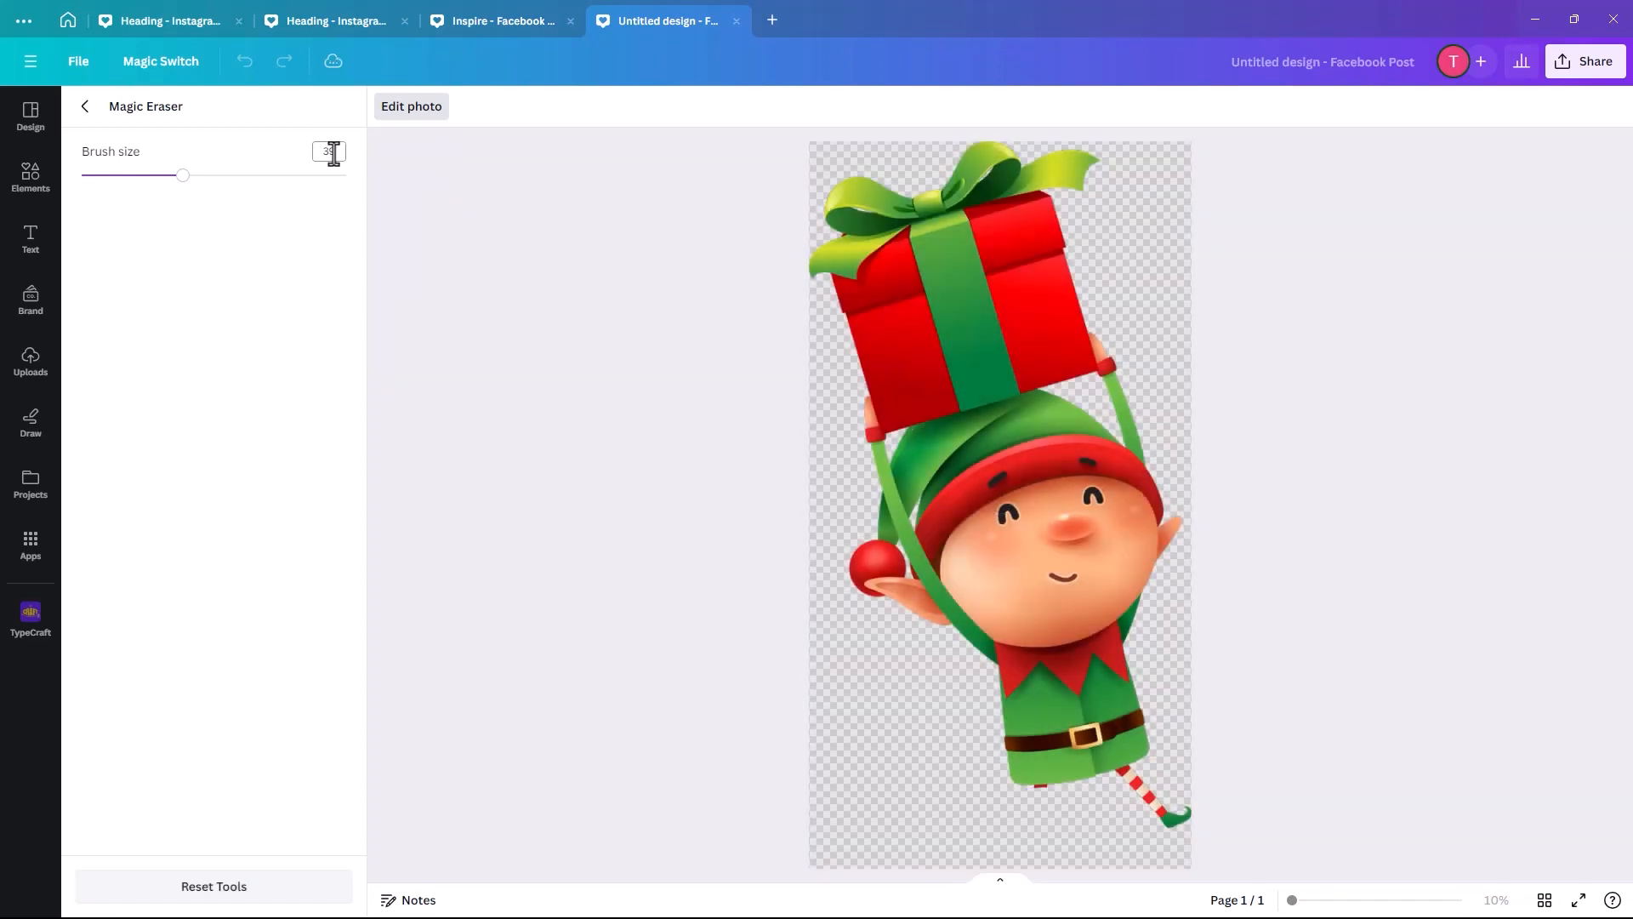
left_click(84, 108)
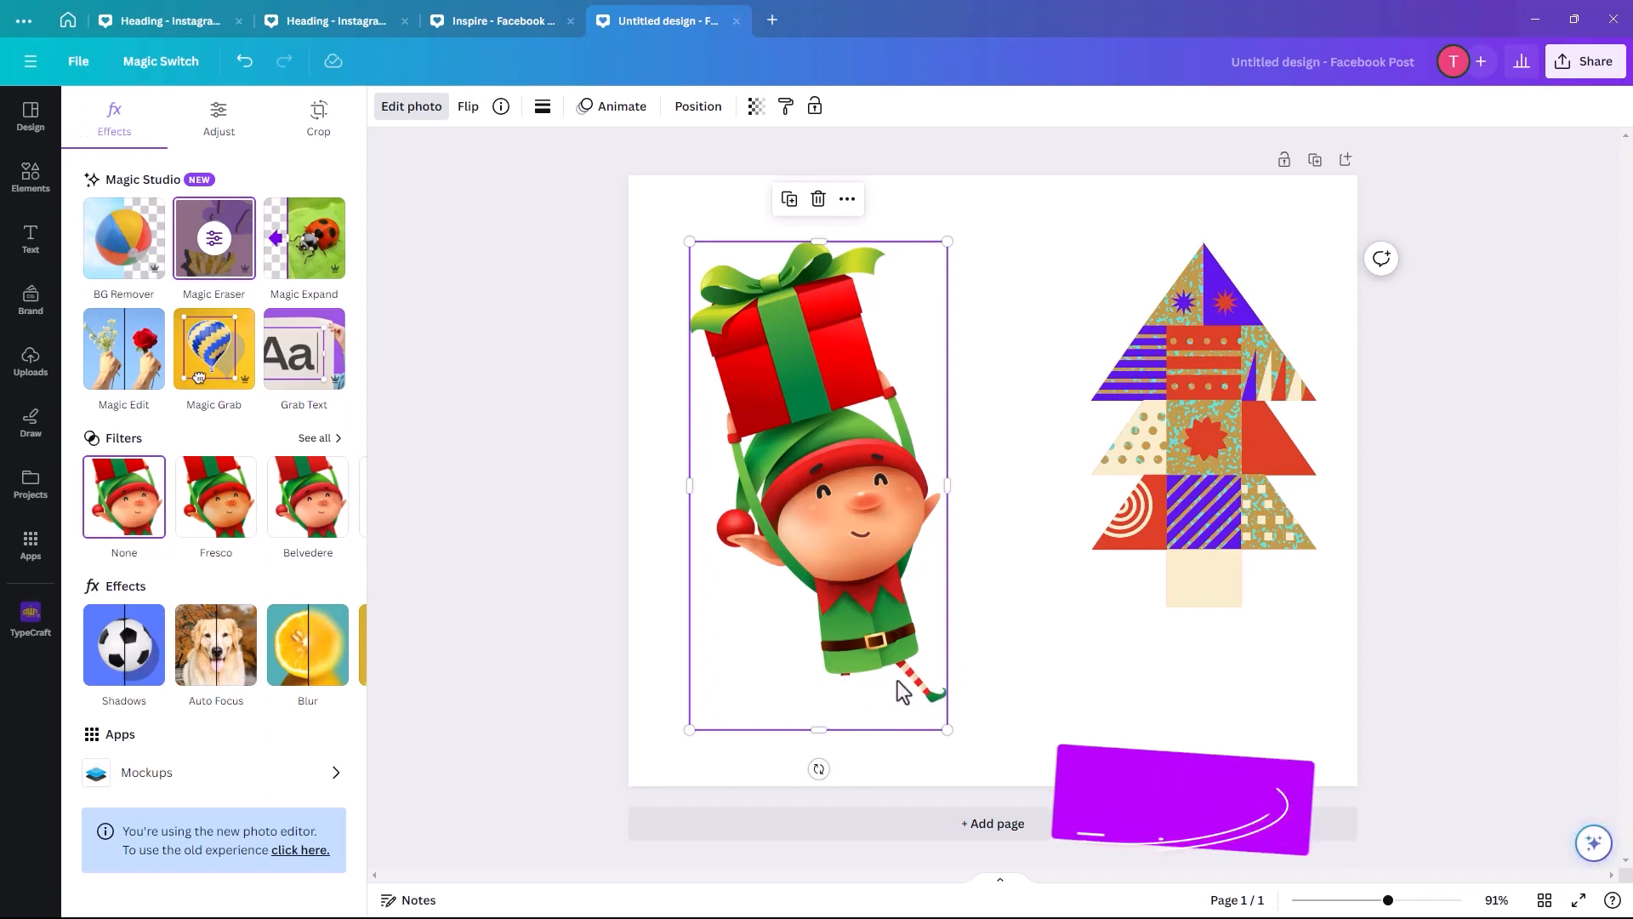
Add a second page and place a "woman and dog on beach" search photo showing a woman in a coat with a leaping dog
left_click(517, 336)
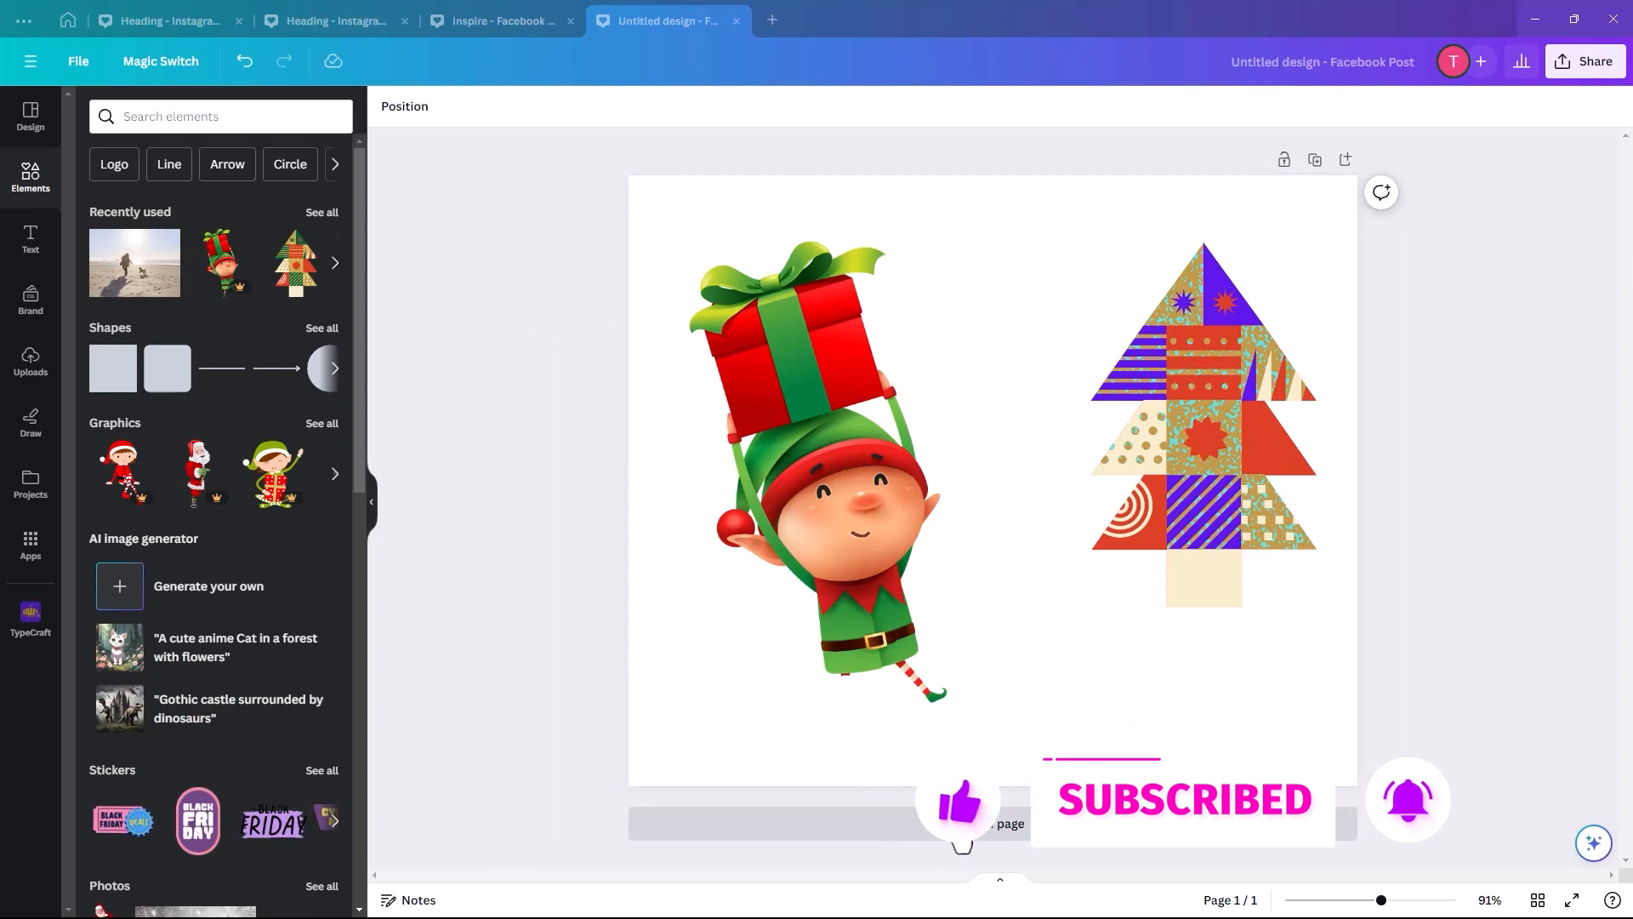
left_click(951, 844)
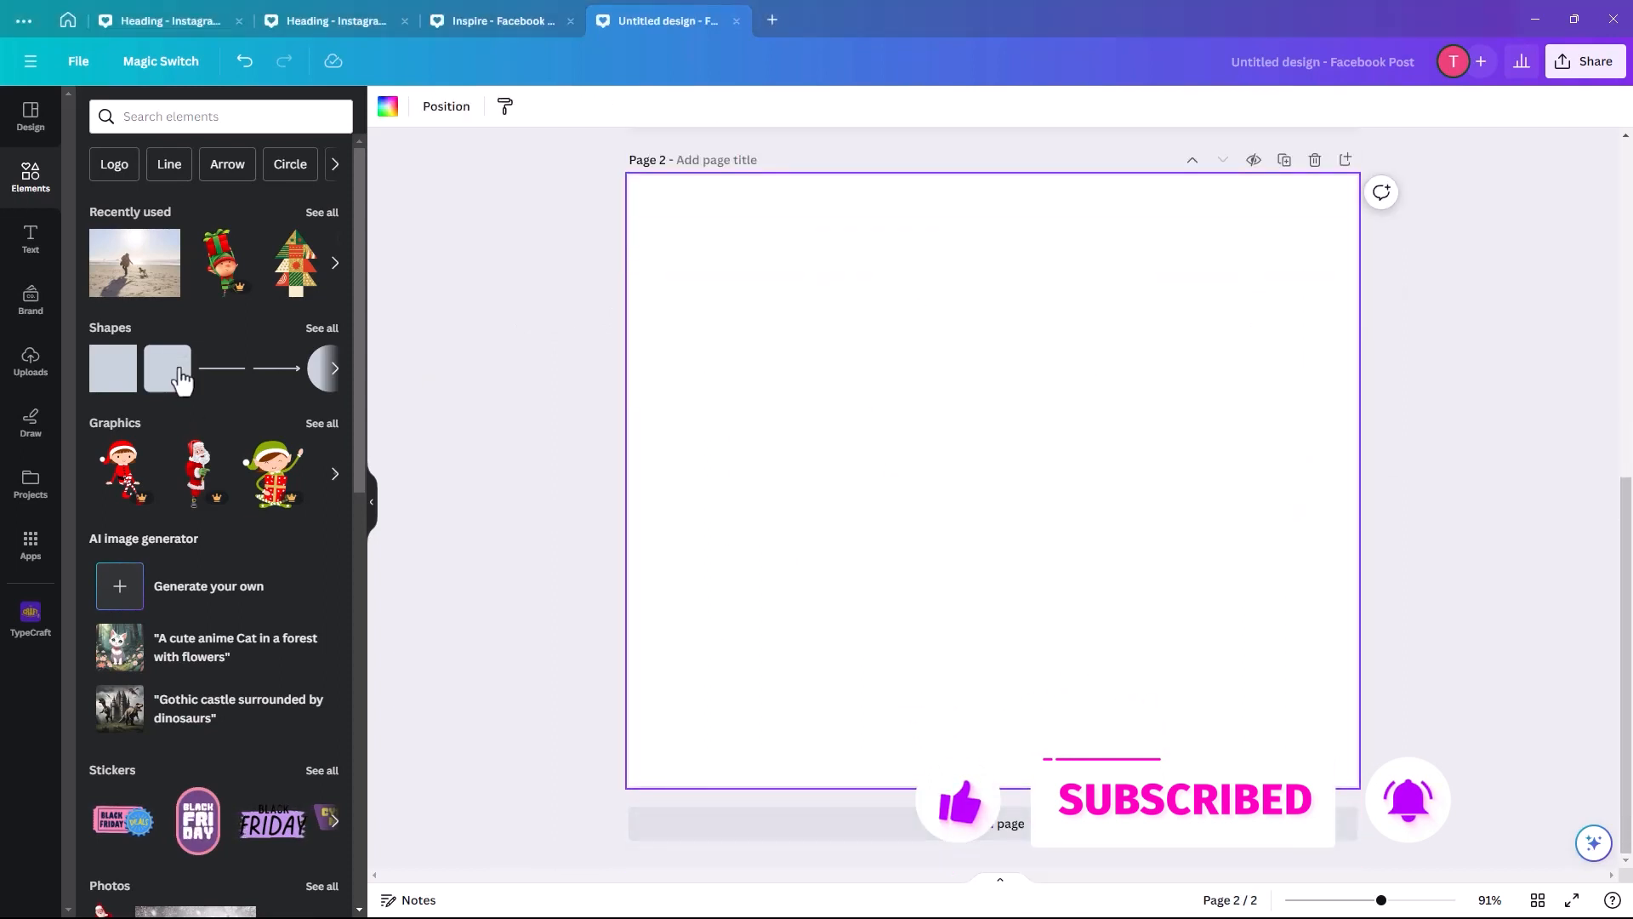
left_click(163, 116)
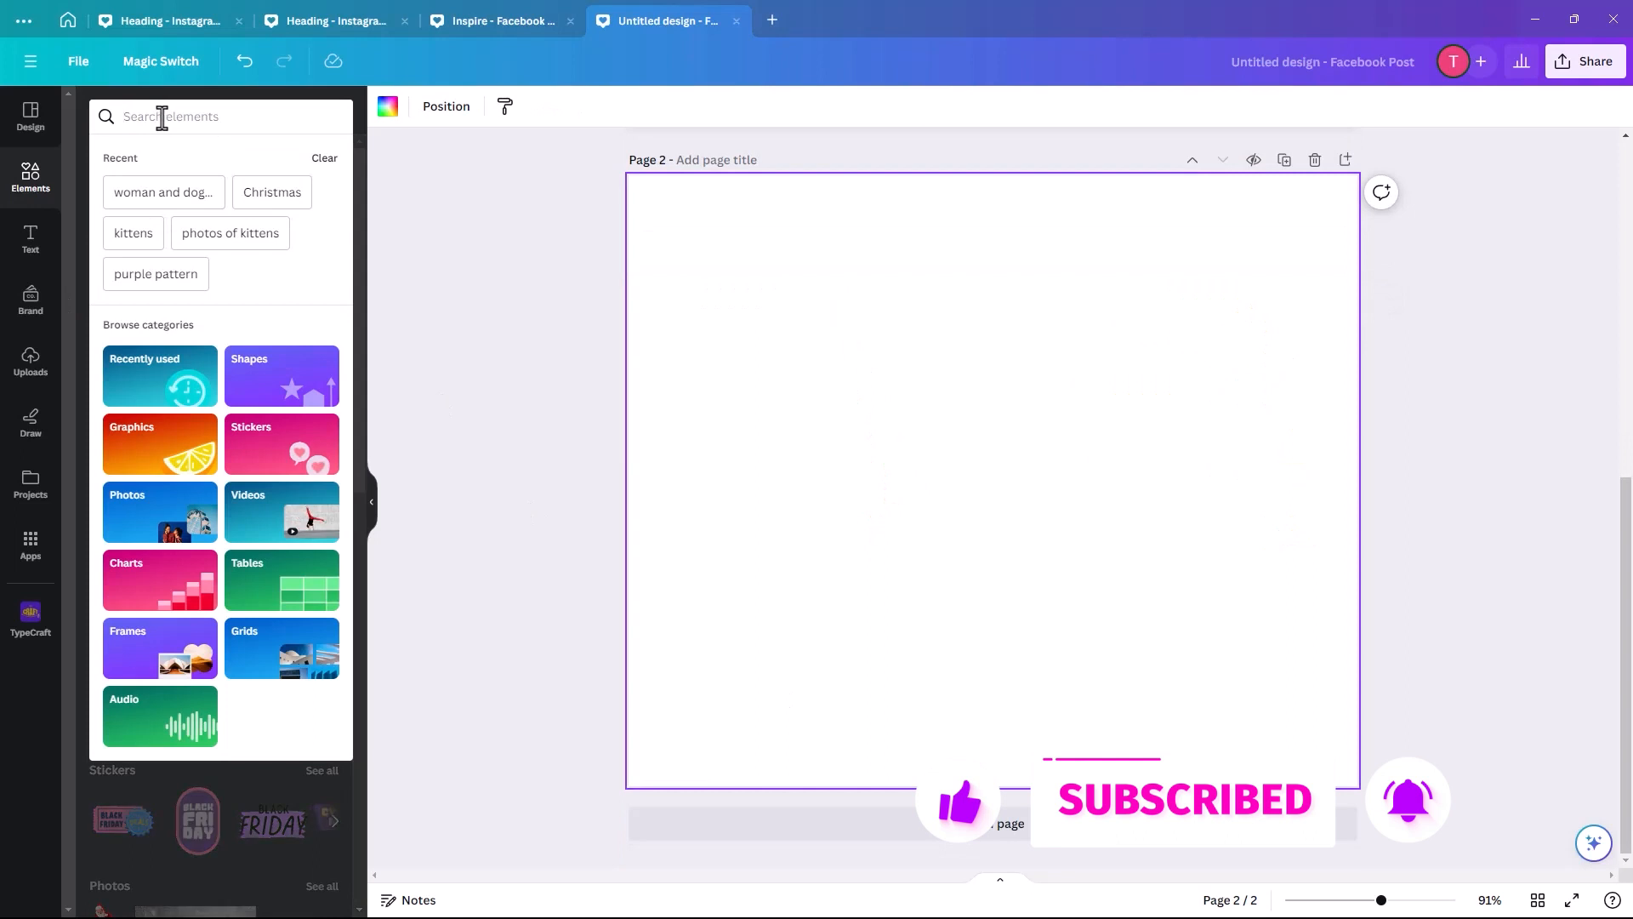
left_click(166, 520)
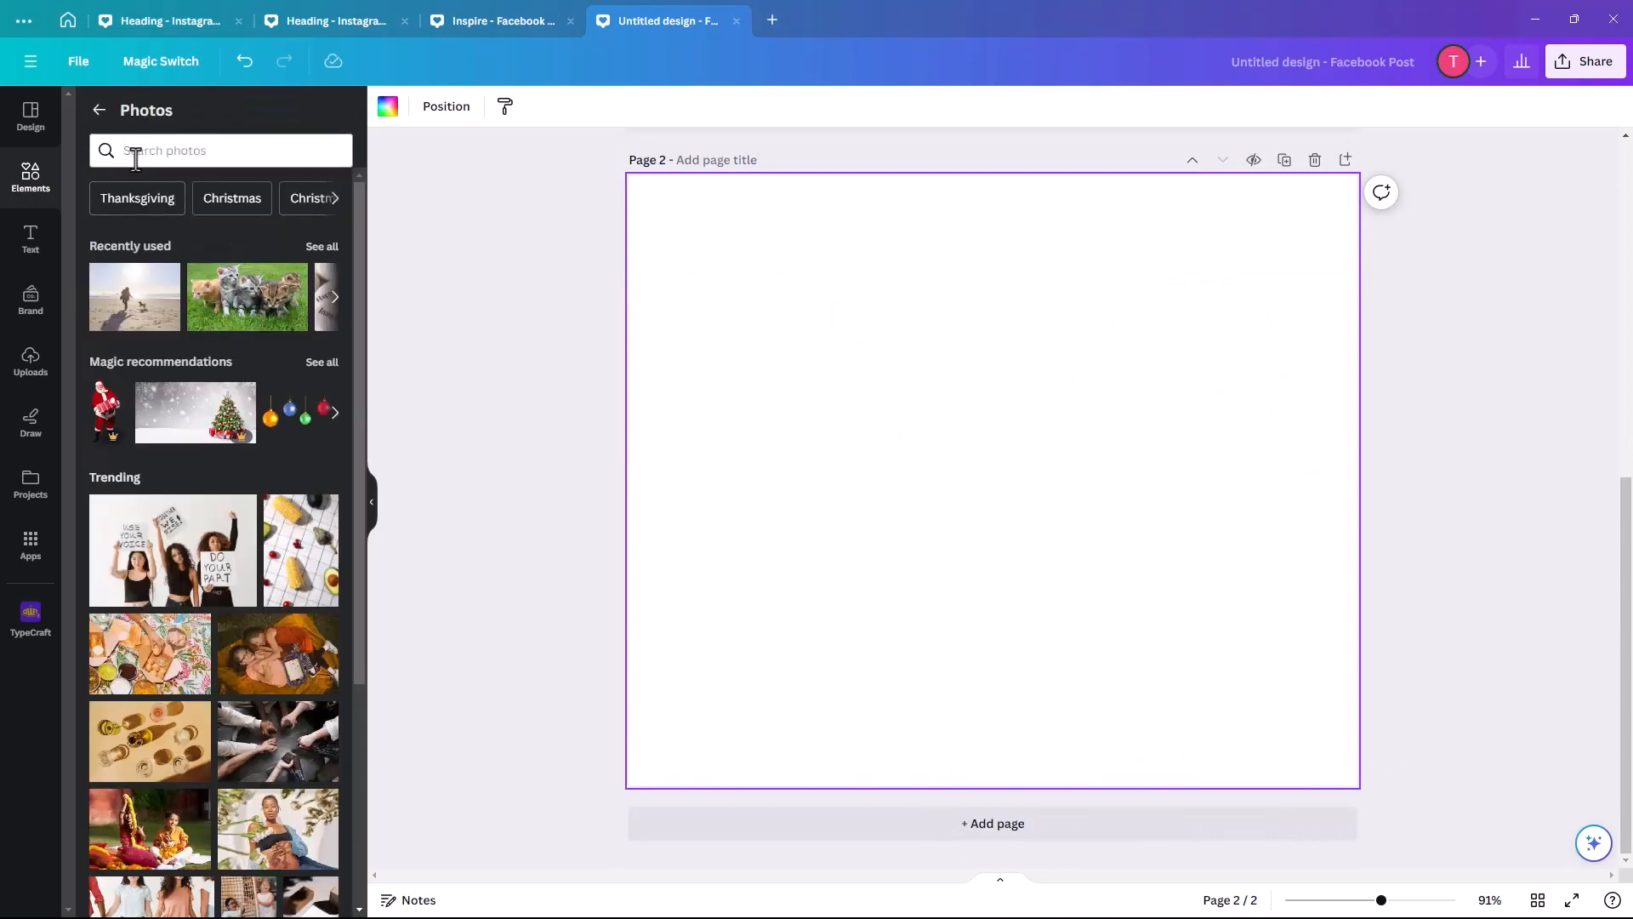
left_click(150, 148)
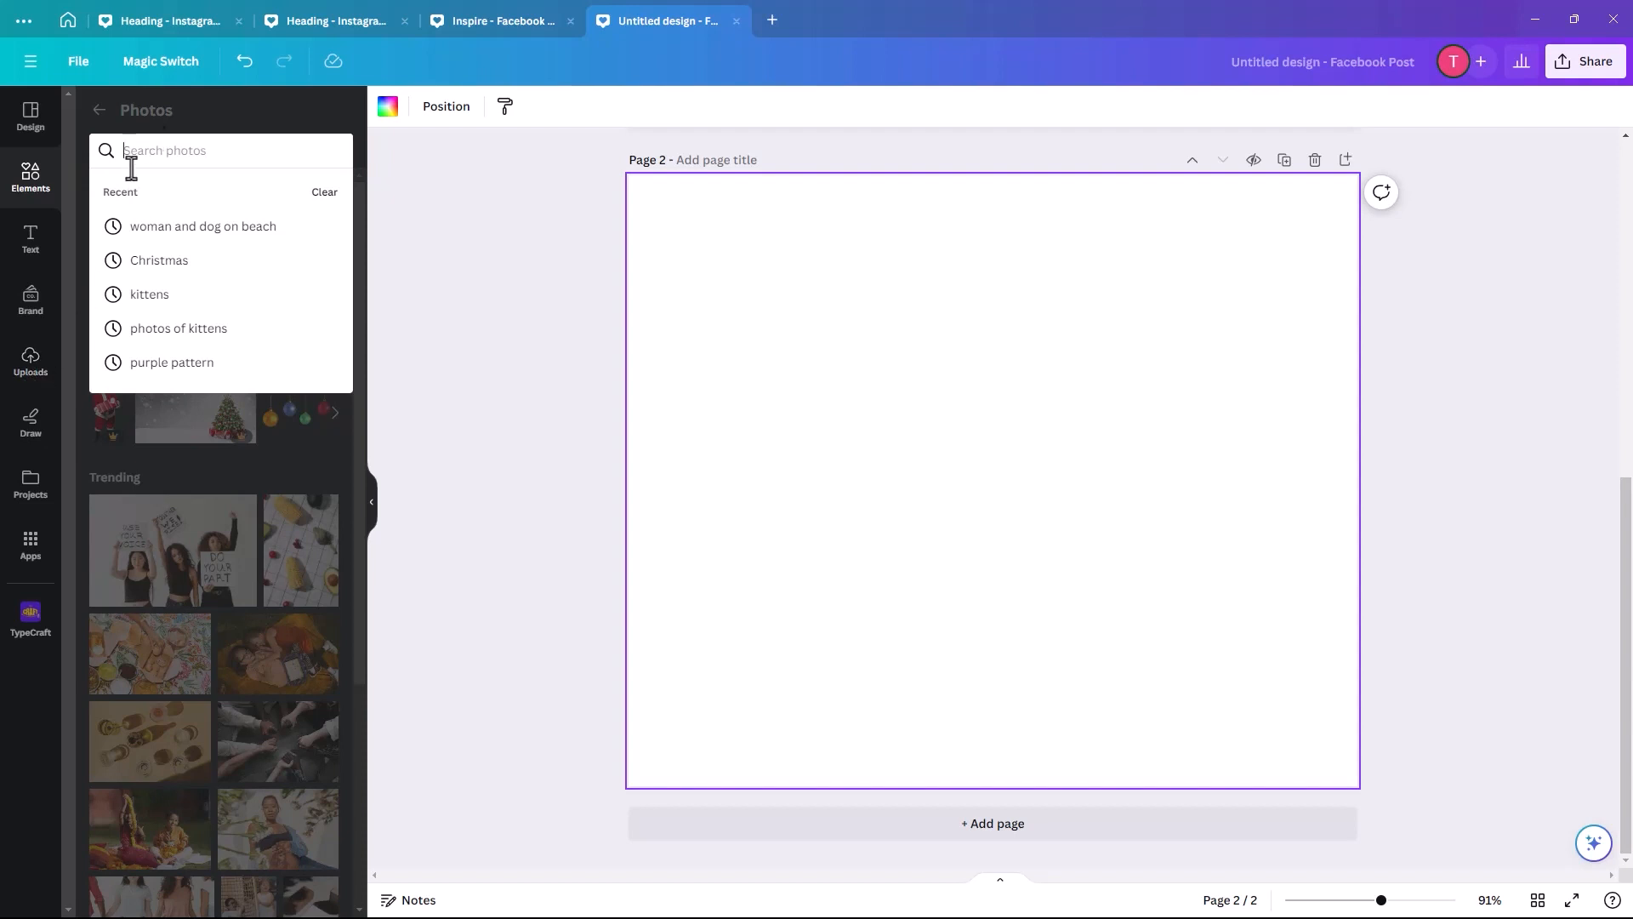
left_click(152, 227)
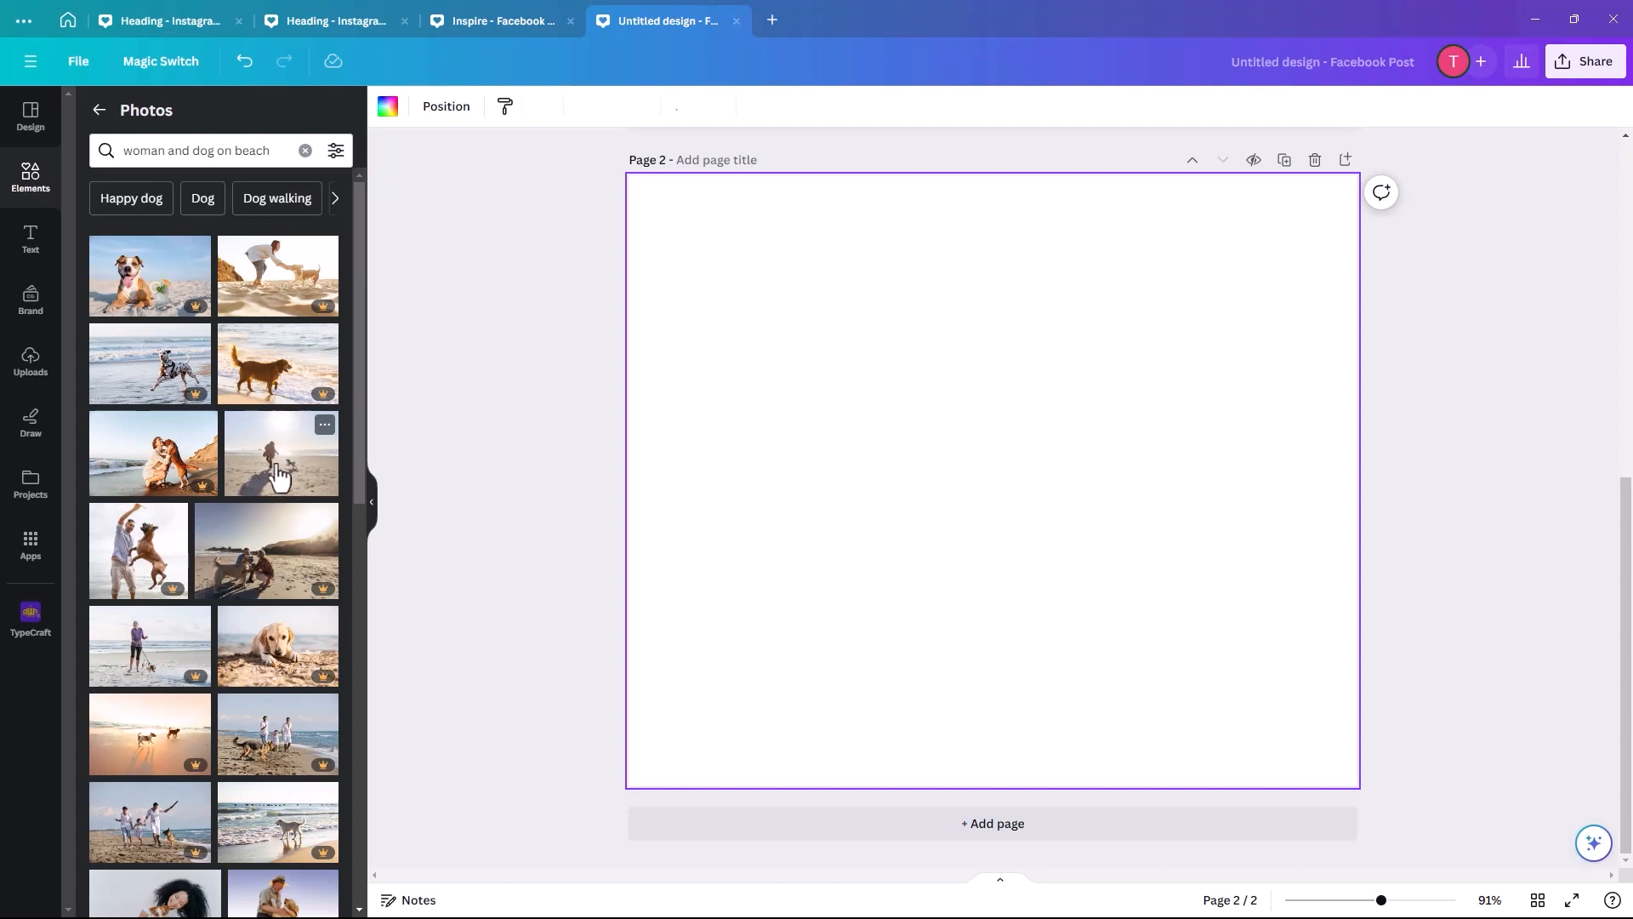
left_click(280, 464)
left_click_drag(831, 554, 821, 518)
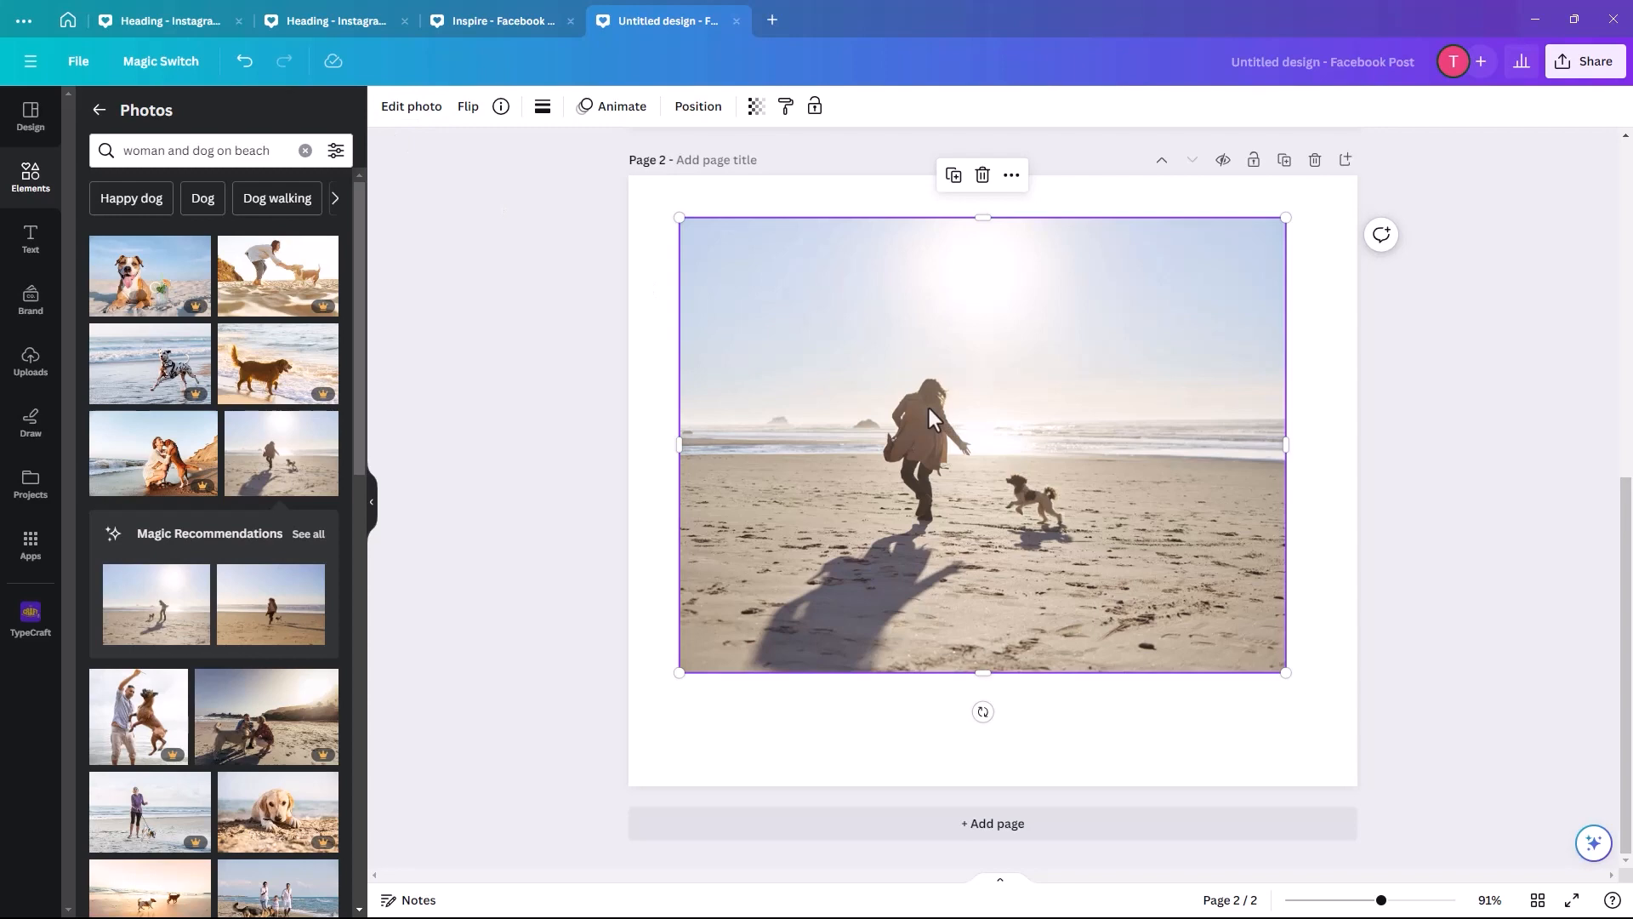
Erase the dog from the beach photo with Magic Eraser and return to the page
left_click(398, 116)
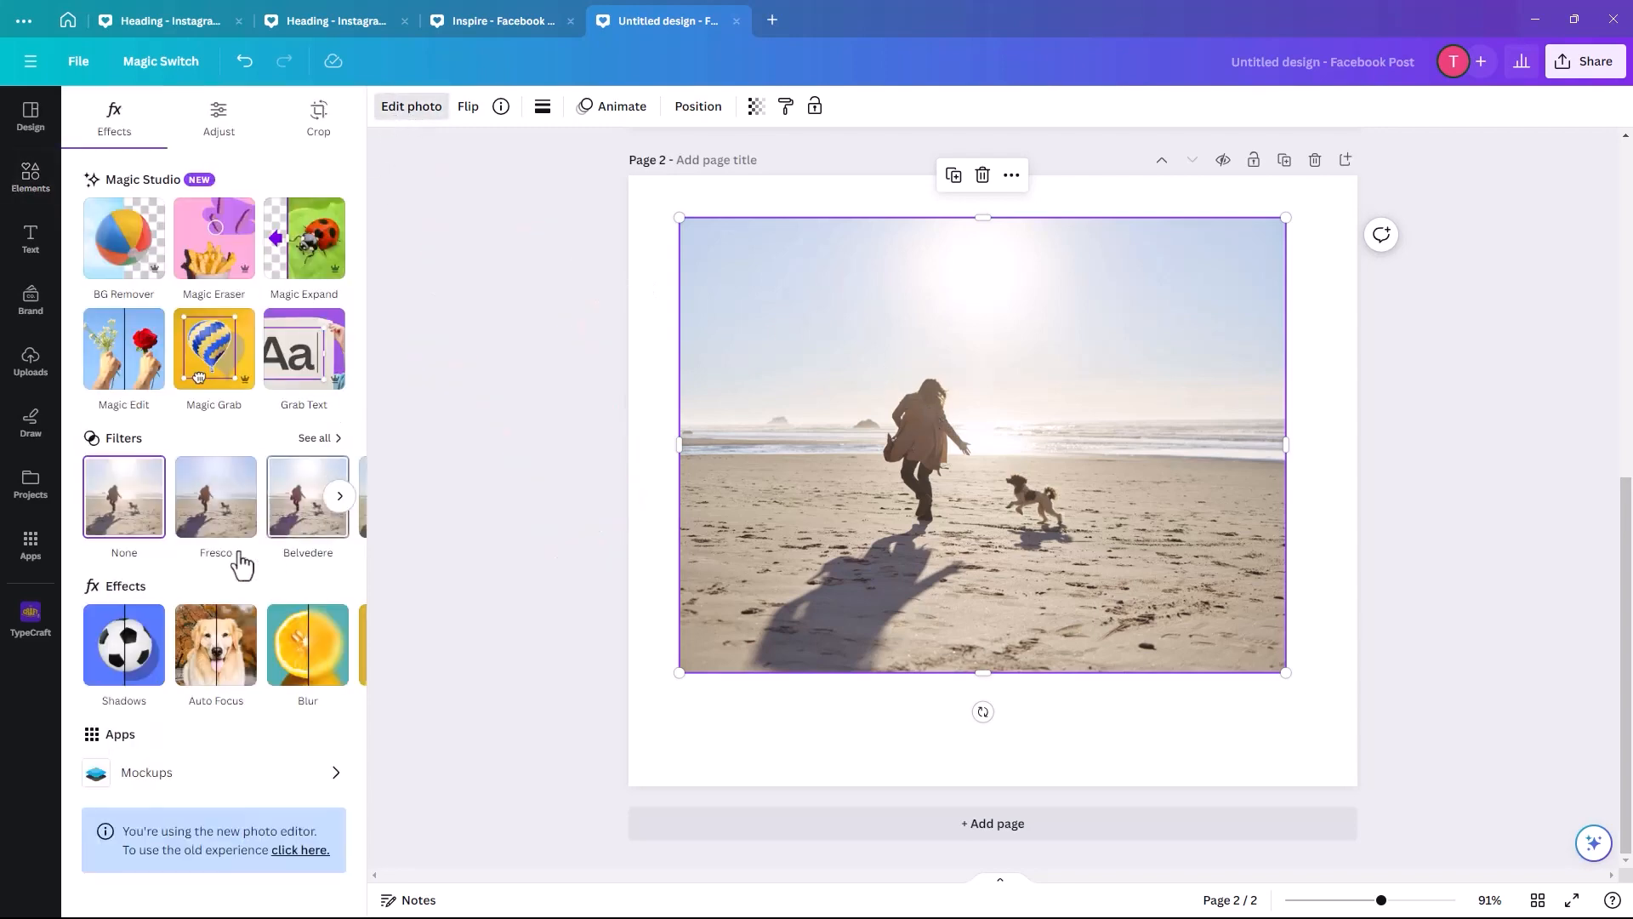
left_click(207, 238)
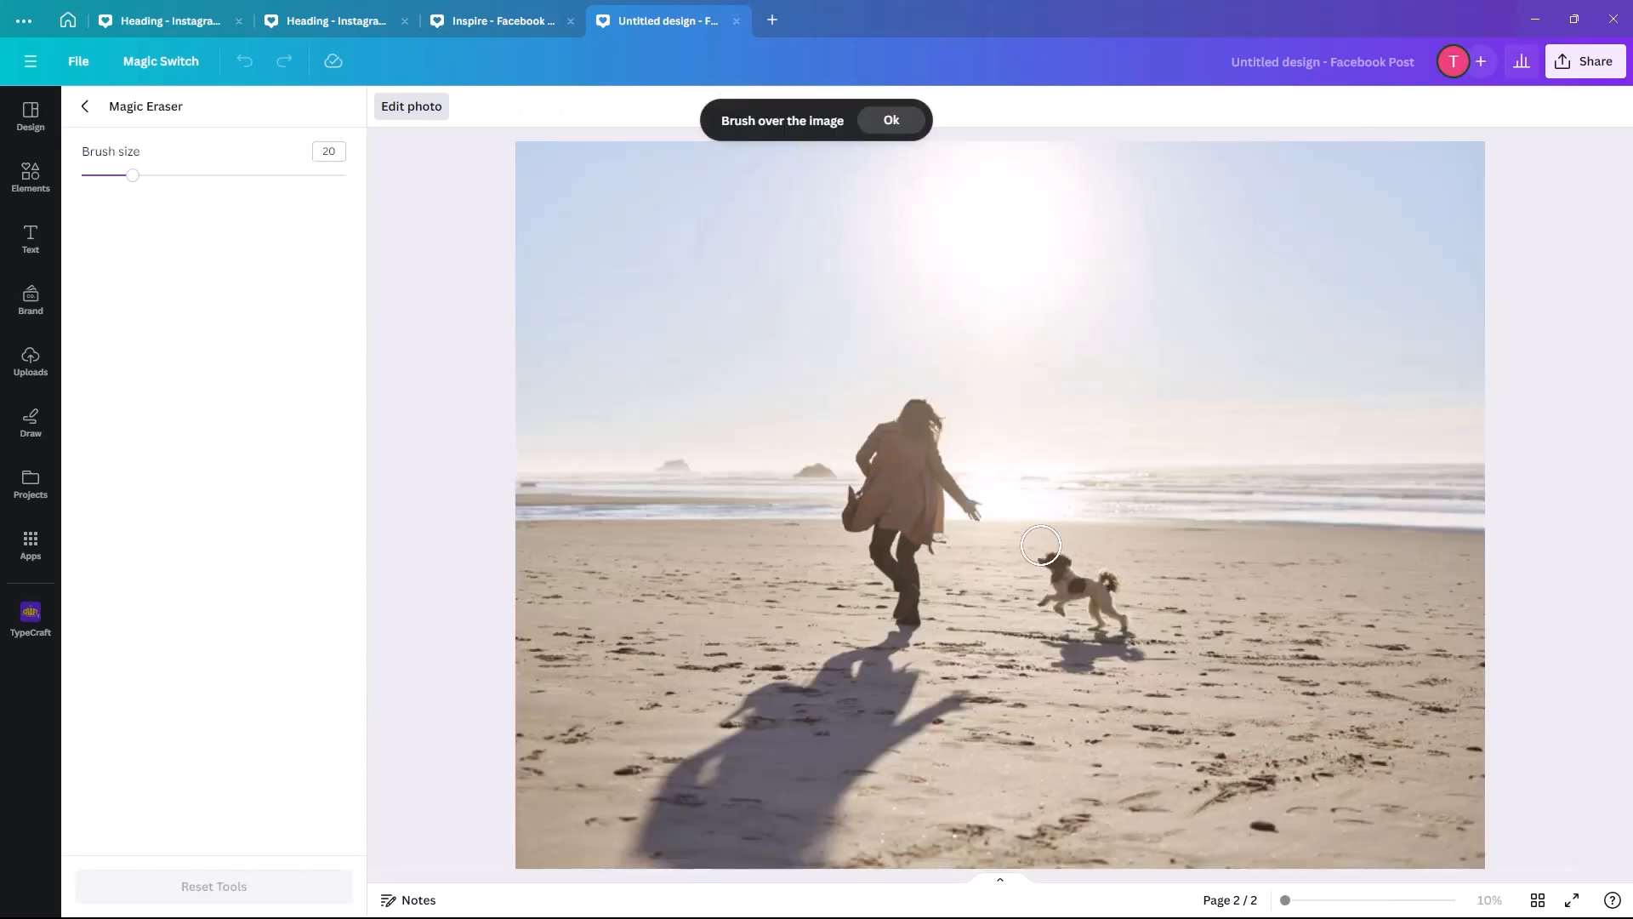
mouse_move(1042, 546)
left_mouse_down()
mouse_move(1128, 589)
mouse_move(1133, 637)
mouse_move(1070, 664)
mouse_move(1061, 644)
mouse_move(1111, 626)
mouse_move(1080, 606)
left_mouse_up()
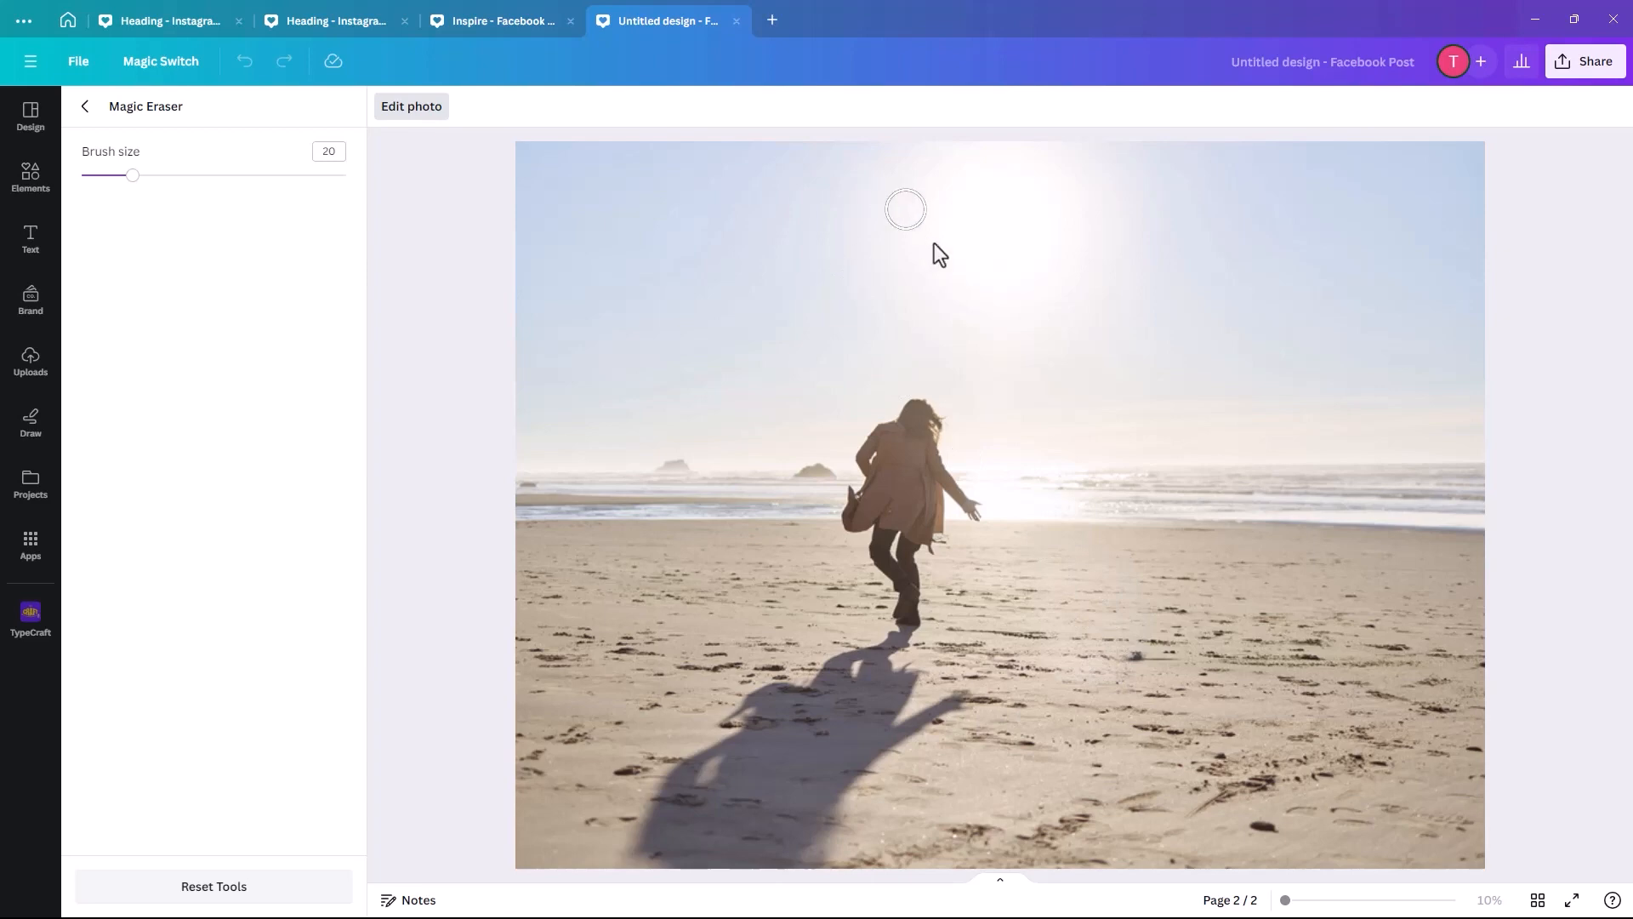
left_click(85, 113)
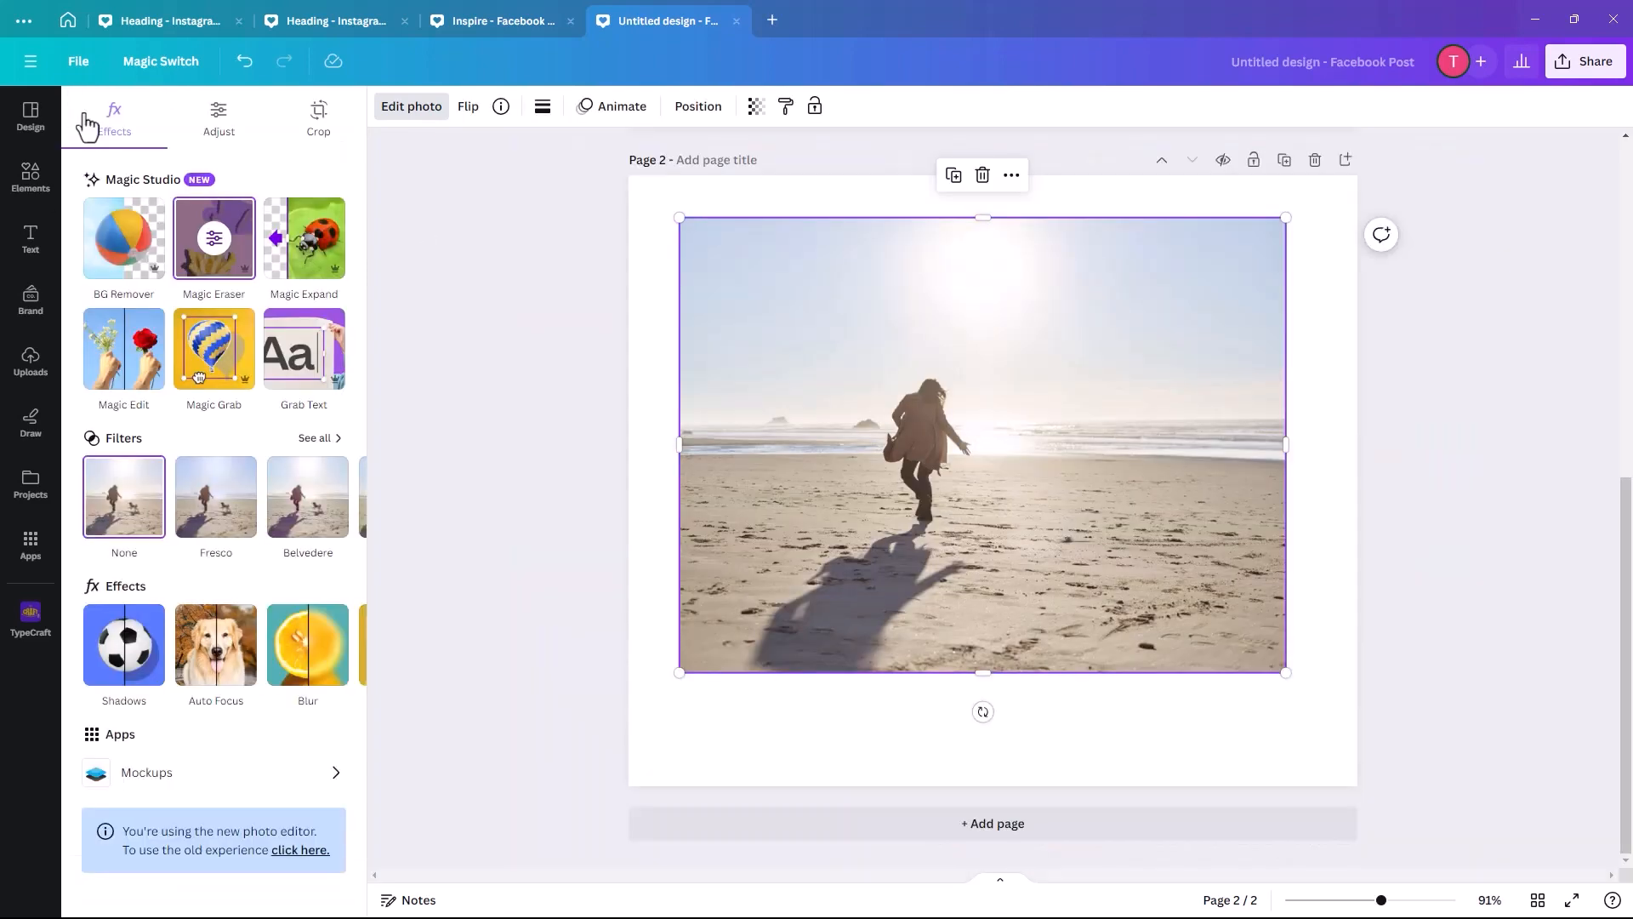